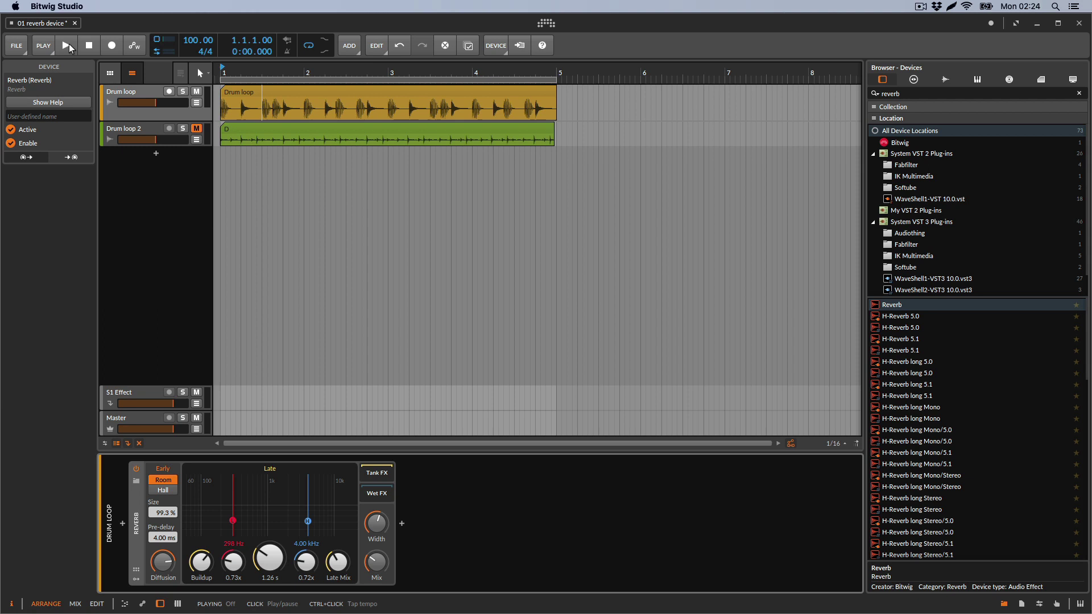
# Turn the Reverb device's Late Mix fully down, playing the drum loop before and after to compare the sound.
pyautogui.click(67, 45)
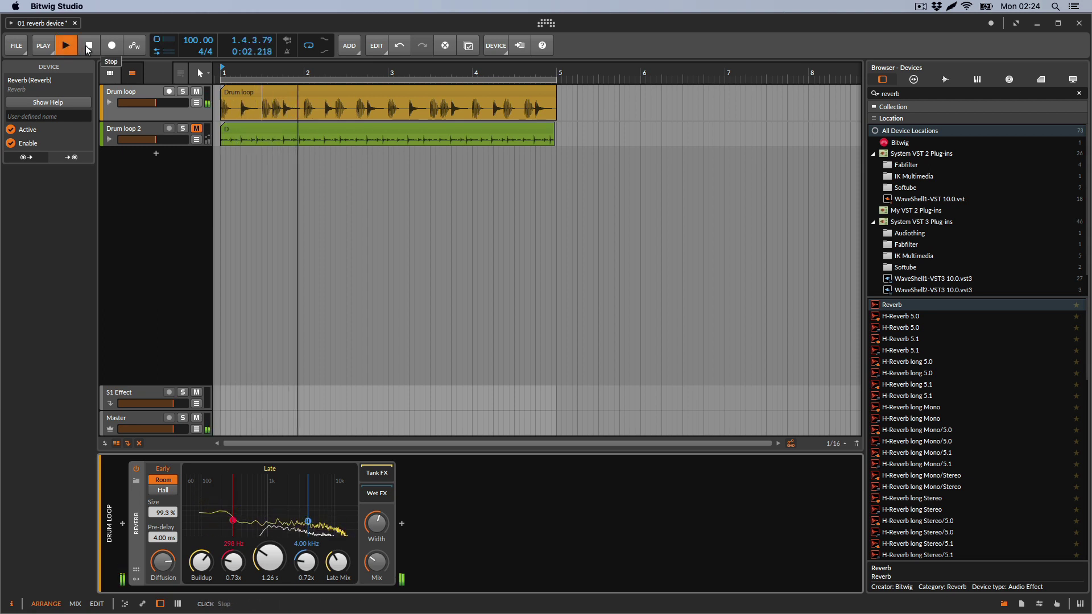
pyautogui.click(87, 48)
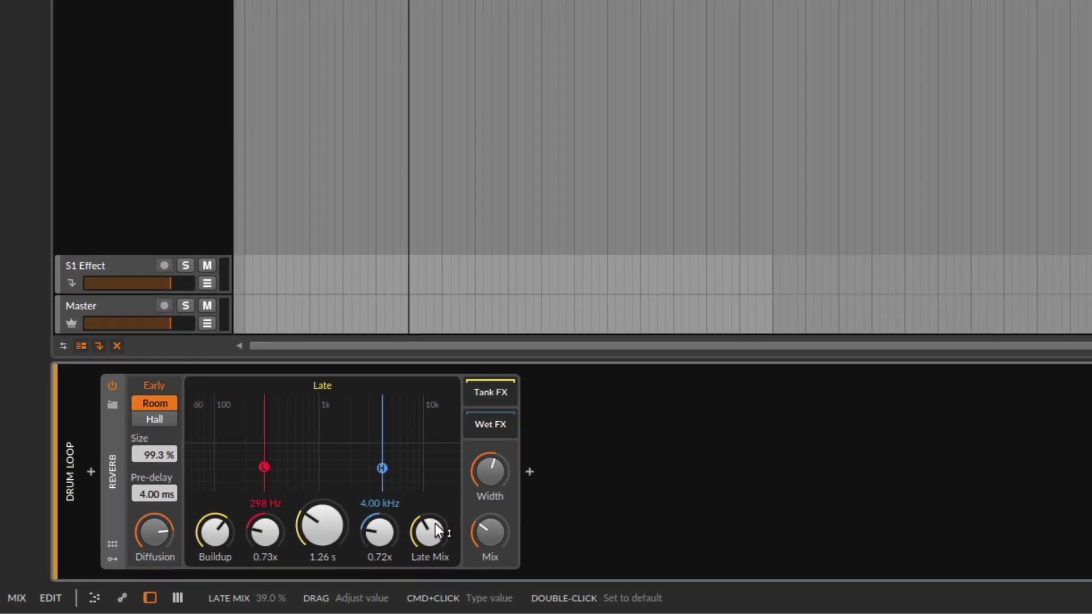
pyautogui.moveTo(344, 562); pyautogui.dragTo(344, 567)
pyautogui.moveTo(429, 531)
pyautogui.mouseDown()
pyautogui.moveTo(429, 566)
pyautogui.moveTo(429, 529)
pyautogui.mouseUp()
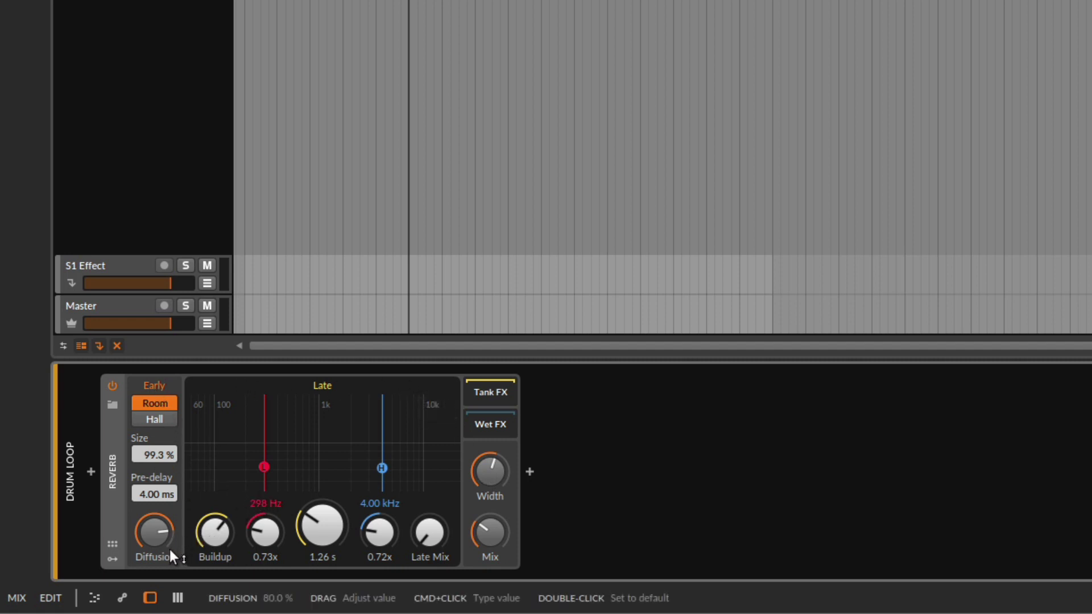
pyautogui.press('space')
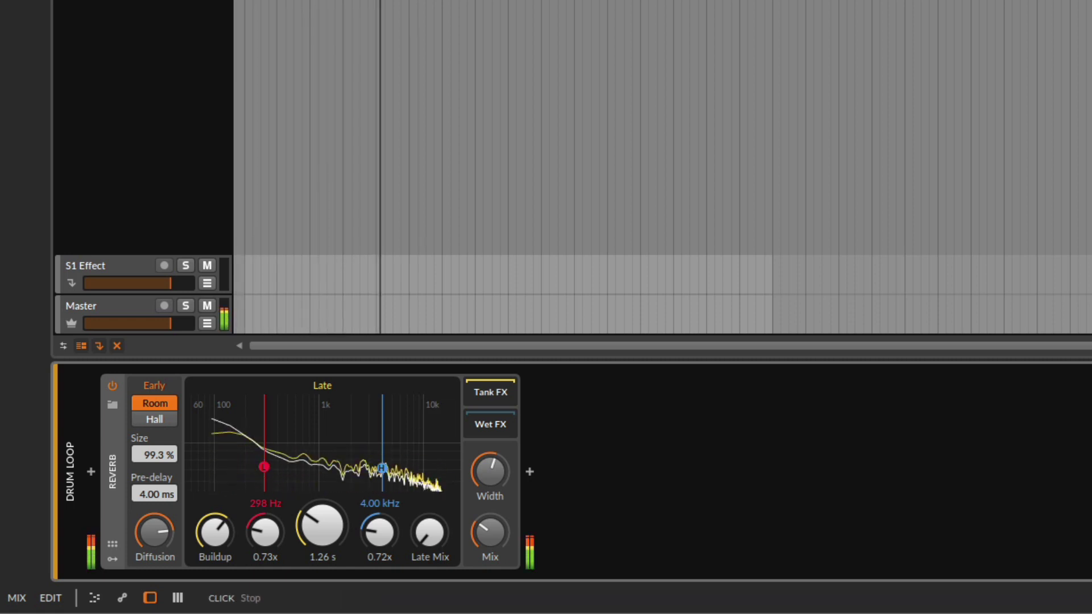
pyautogui.press('space')
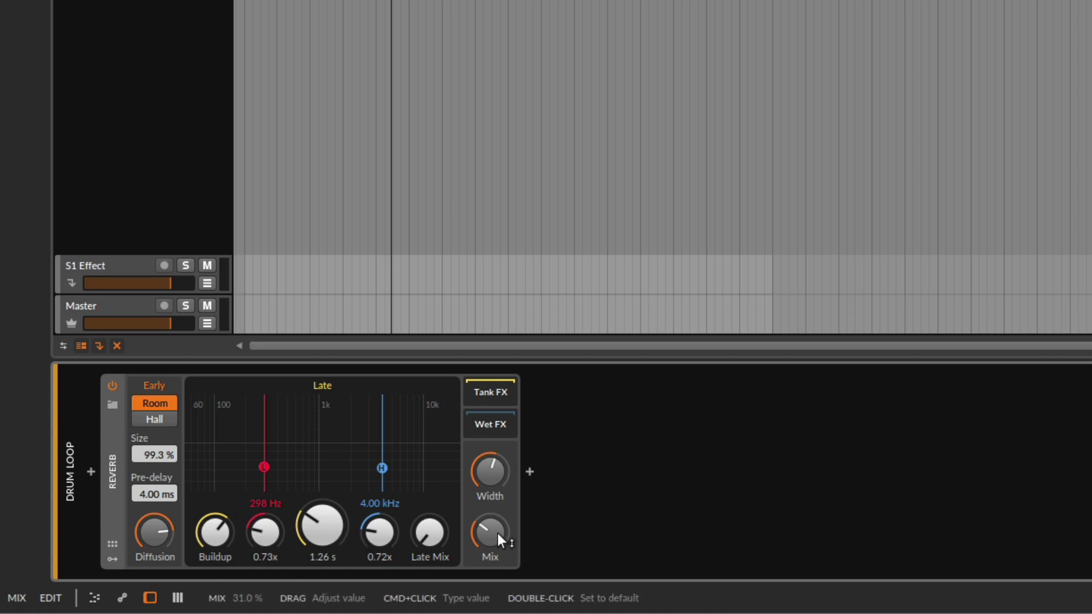
# Raise the reverb's Mix to 58.5% and switch the early reflections from Room to Hall while the drum loop plays.
pyautogui.moveTo(491, 534); pyautogui.dragTo(490, 514)
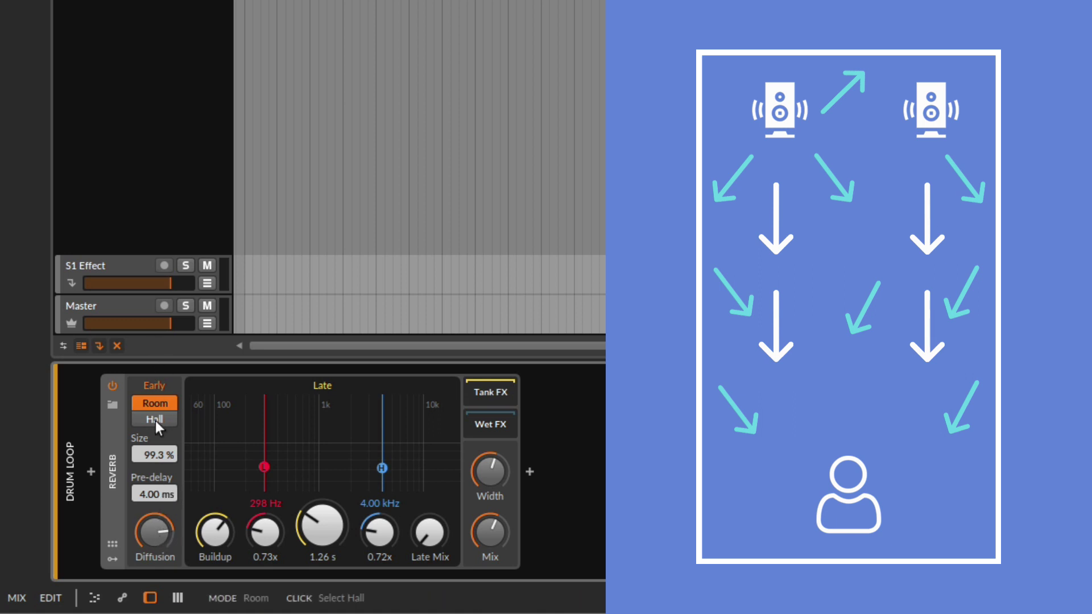
pyautogui.press('space')
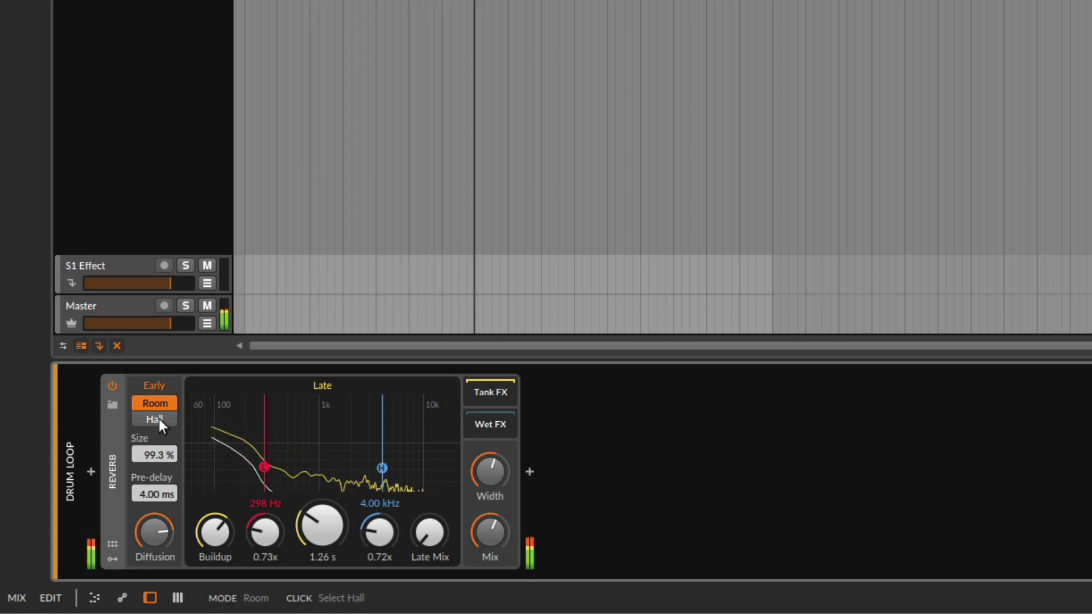
pyautogui.click(155, 419)
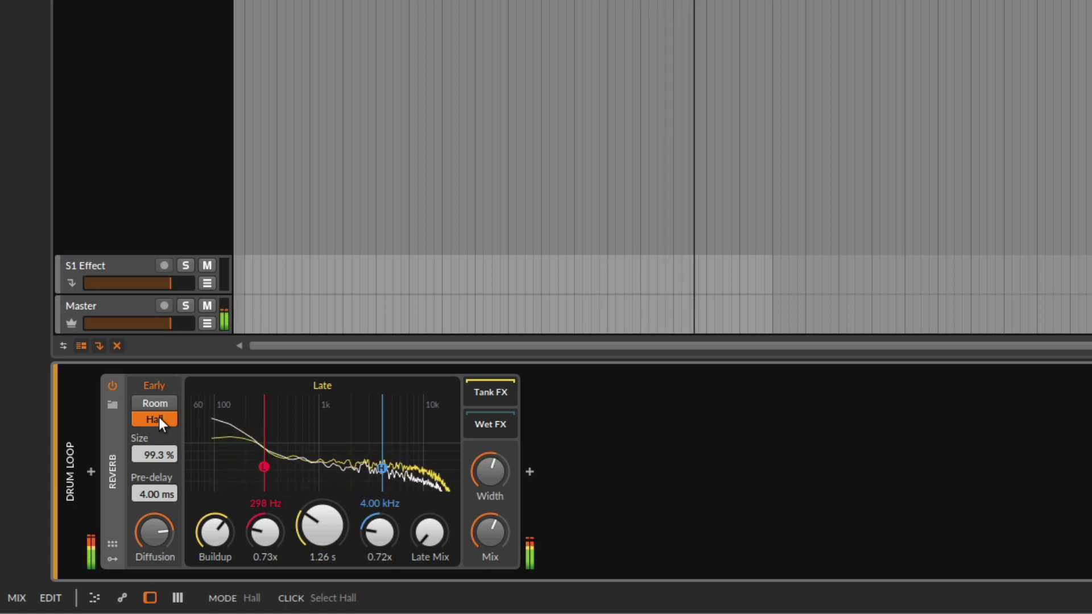
pyautogui.press('space')
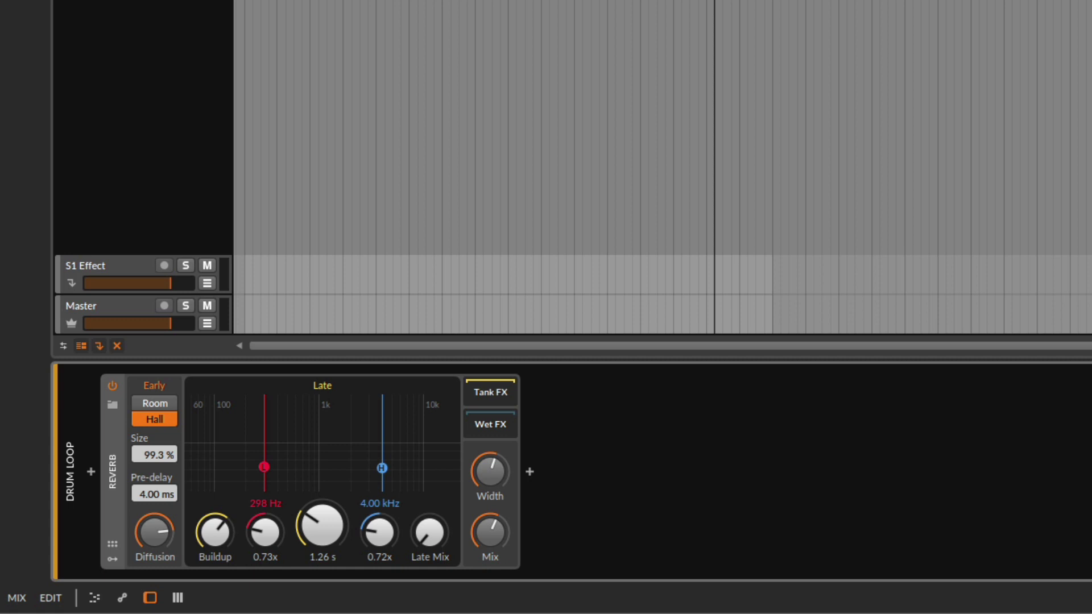
# Return the early reflections to Room and audition sizes of 200% and 76.9% before resetting the size to 100%.
pyautogui.click(154, 402)
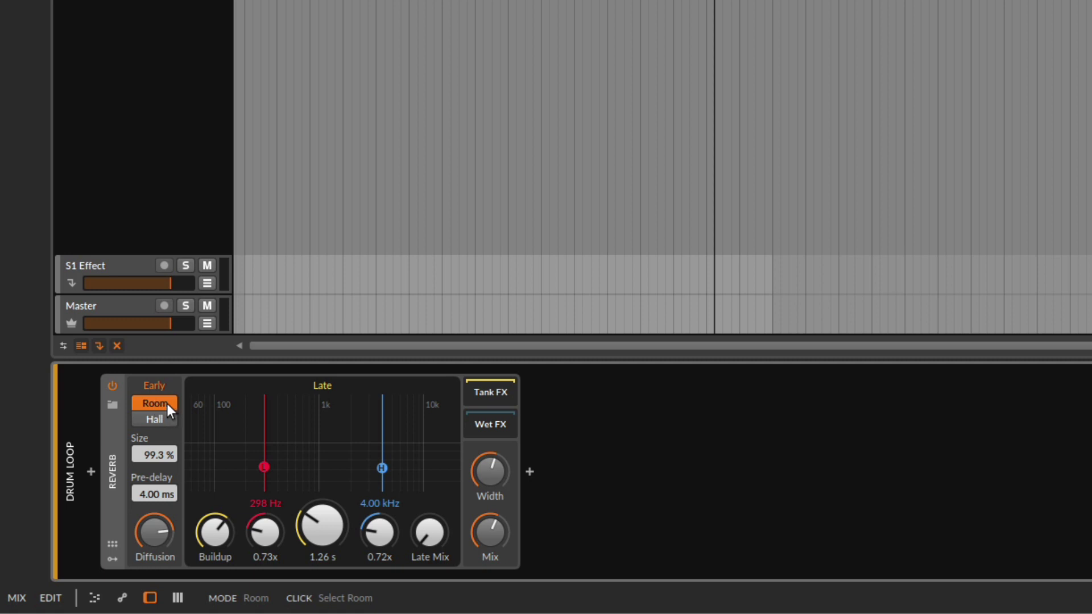
pyautogui.click(160, 419)
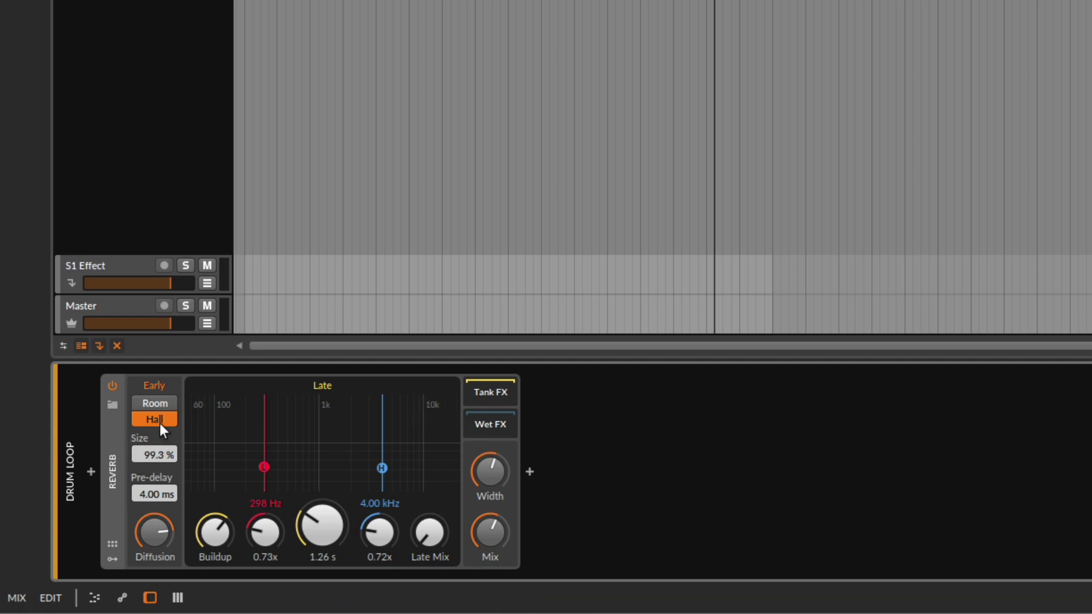
pyautogui.click(160, 404)
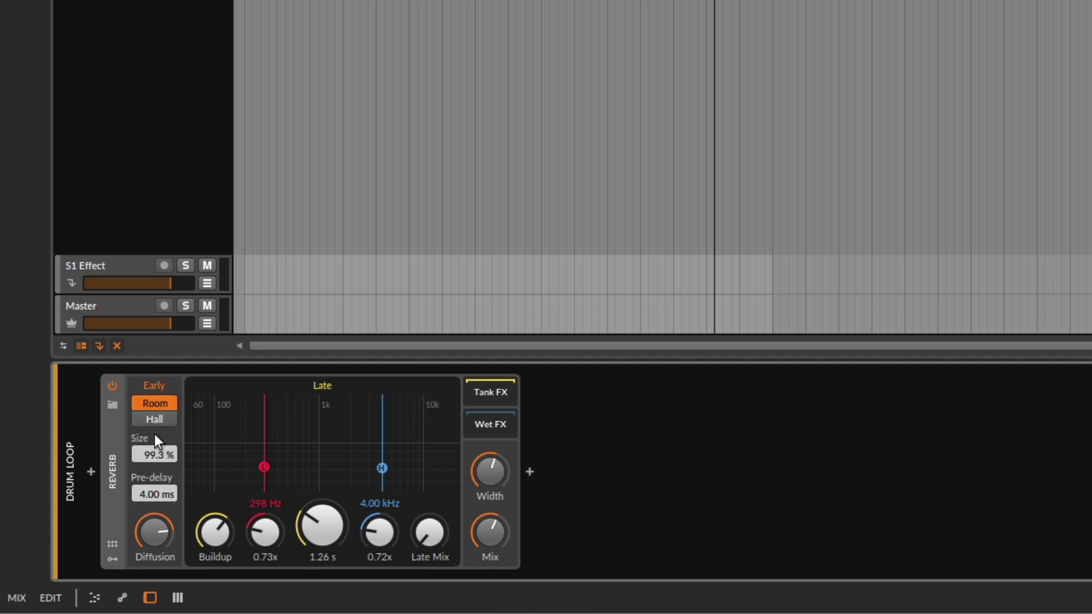
pyautogui.moveTo(157, 457); pyautogui.dragTo(159, 408)
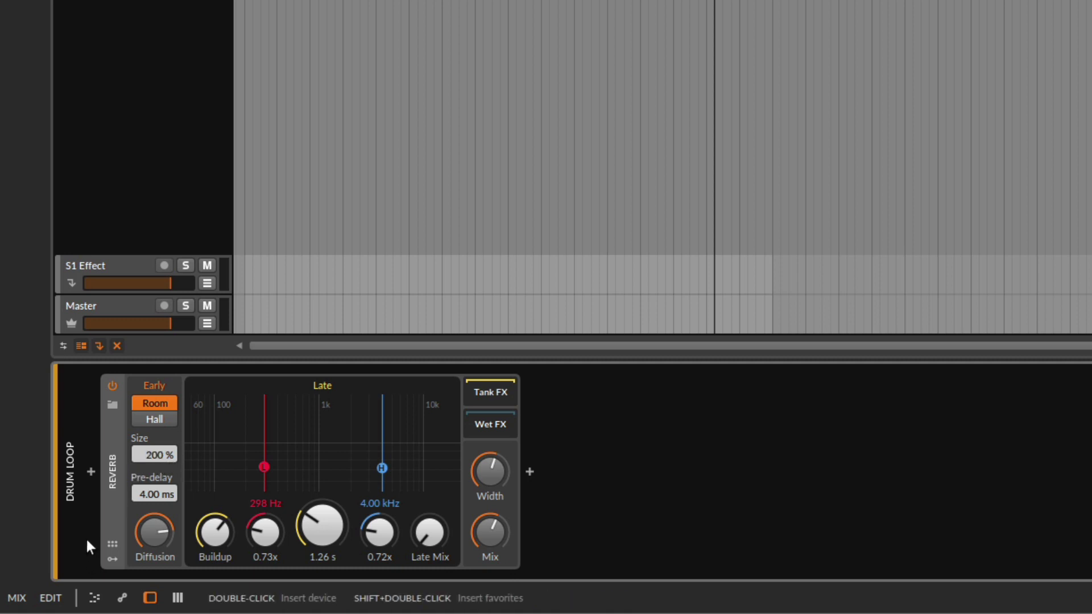
pyautogui.press('space')
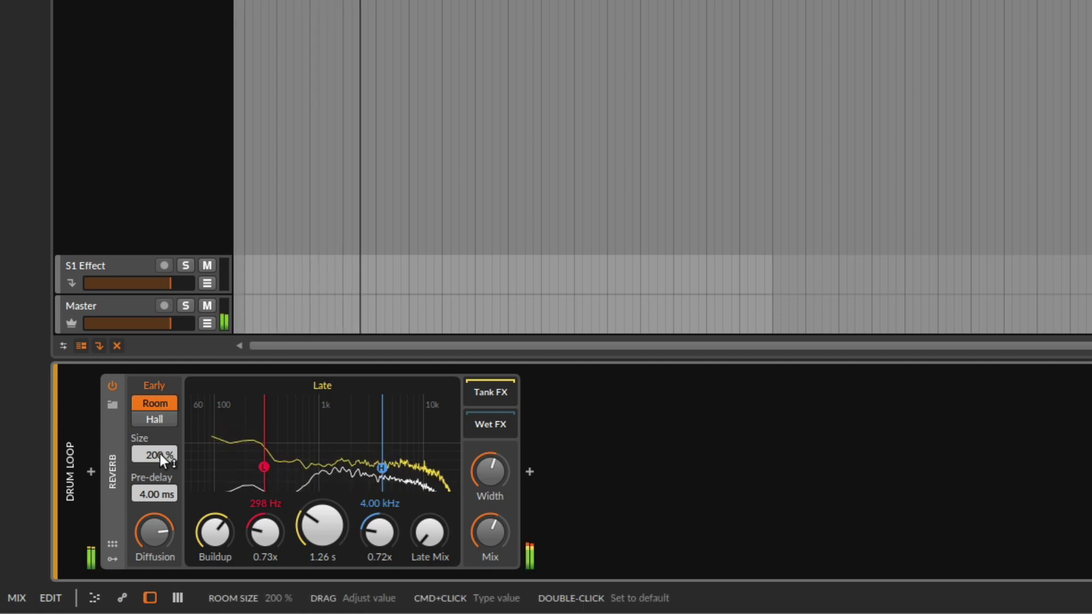
pyautogui.moveTo(160, 455); pyautogui.dragTo(160, 492)
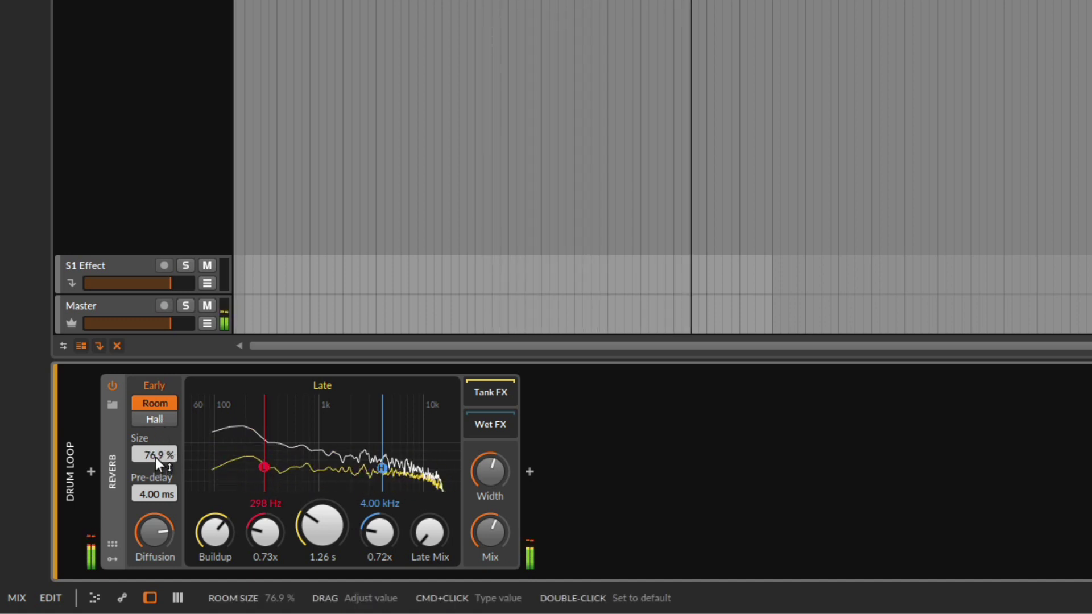
pyautogui.doubleClick(155, 458)
# Switch the early reflections to Hall and audition a size of 164% before resetting it to 100%.
pyautogui.click(155, 419)
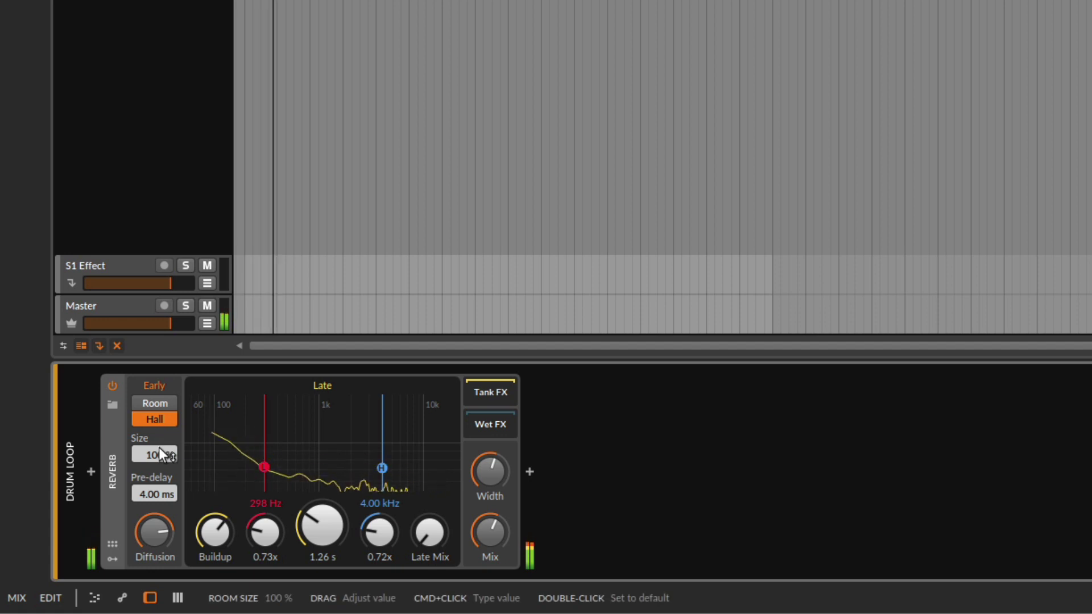
pyautogui.moveTo(159, 459); pyautogui.dragTo(159, 422)
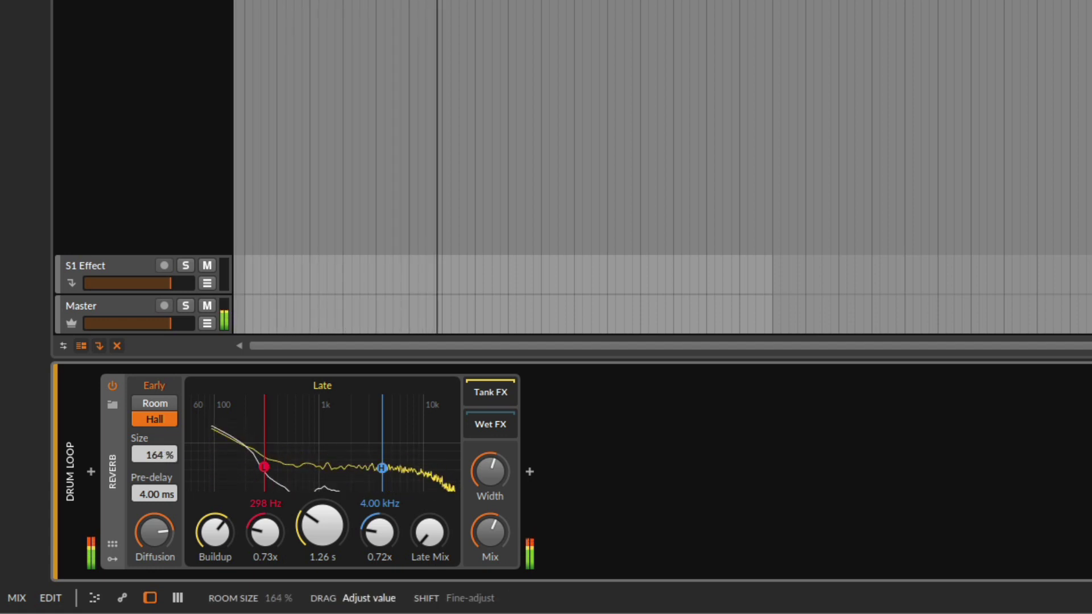
pyautogui.doubleClick(168, 450)
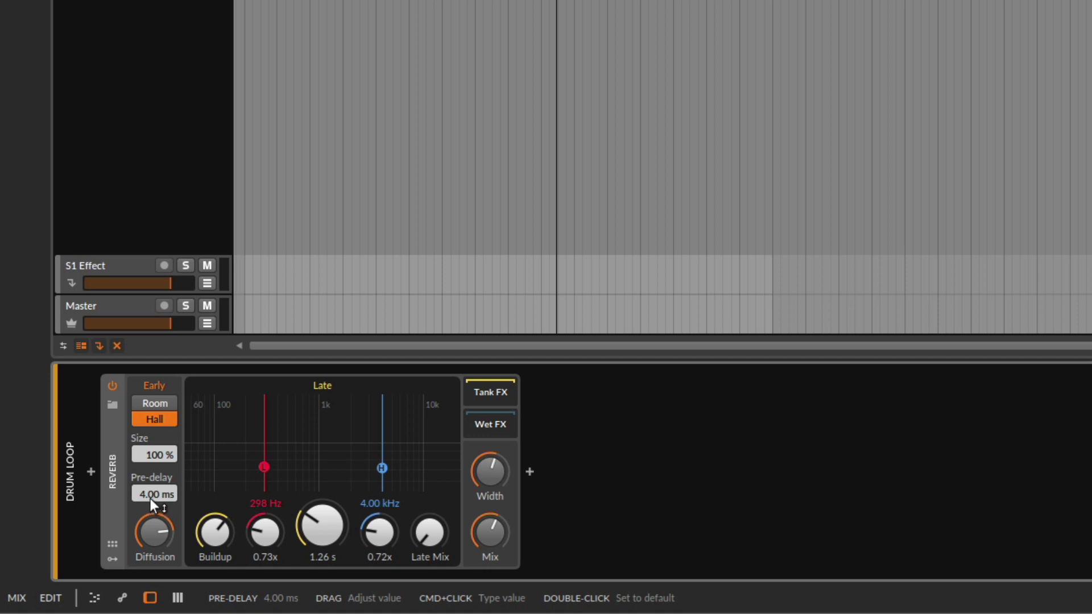
# Set the early reflections to Room and audition pre-delays of 25.0, 47.5 and 100 ms, ending at 19.0 ms.
pyautogui.moveTo(151, 499); pyautogui.dragTo(153, 476)
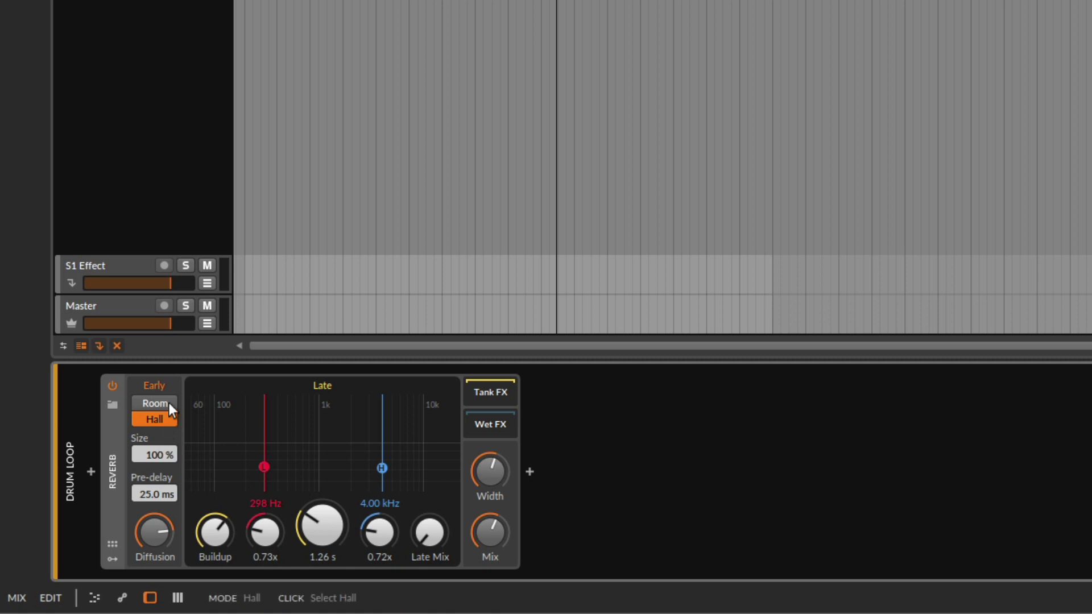
pyautogui.click(168, 403)
pyautogui.doubleClick(149, 489)
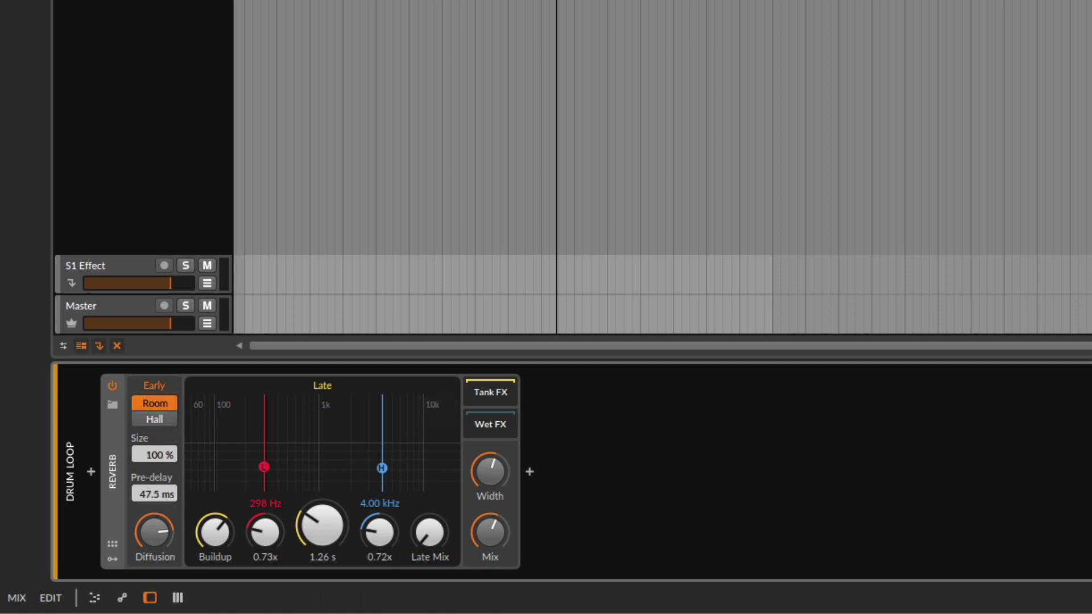
pyautogui.press('space')
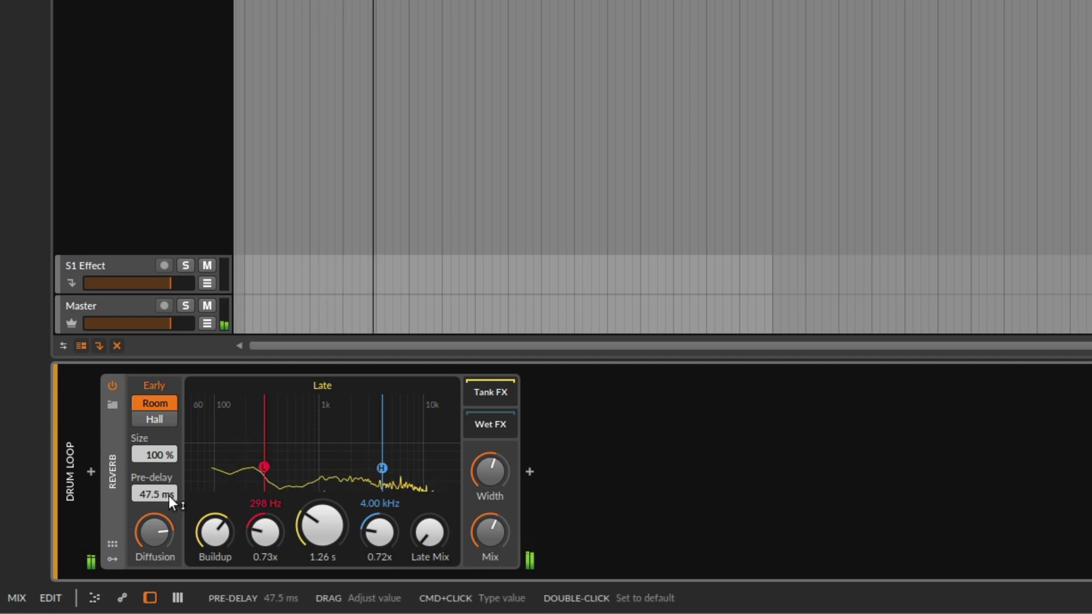
pyautogui.moveTo(158, 492)
pyautogui.mouseDown()
pyautogui.moveTo(158, 444)
pyautogui.moveTo(159, 491)
pyautogui.mouseUp()
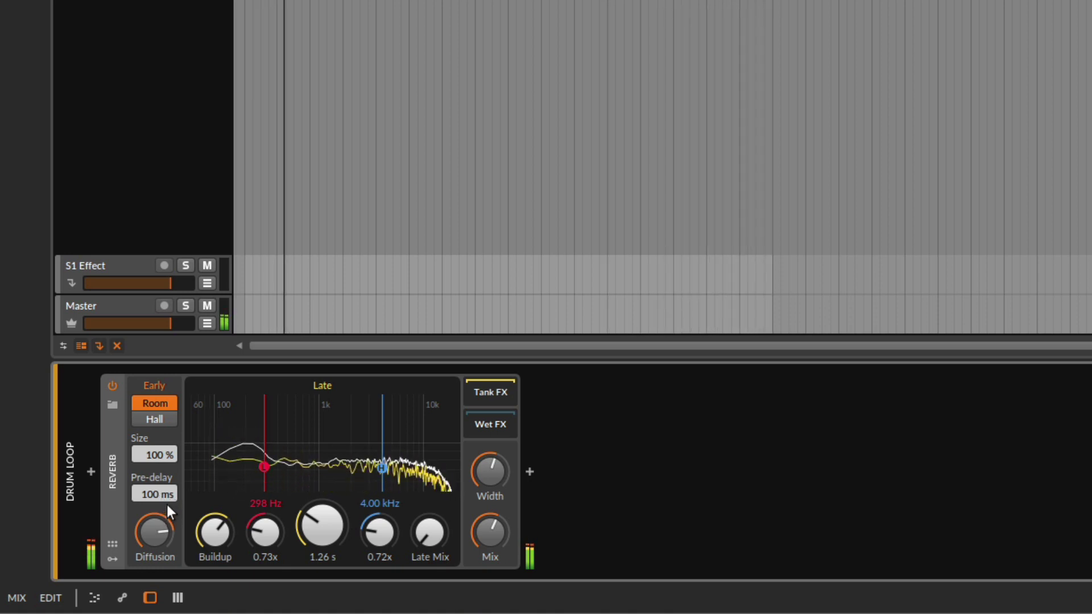
pyautogui.moveTo(149, 490); pyautogui.dragTo(149, 564)
pyautogui.press('space')
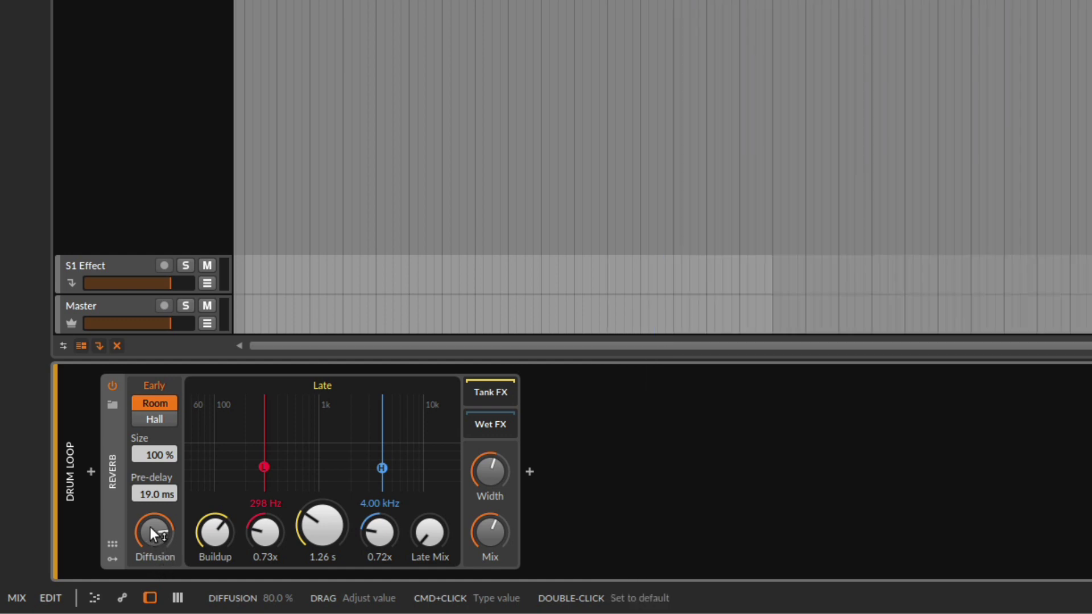
# Audition the early reflections' Diffusion at 5%, 100% and 99% while the drum loop plays.
pyautogui.moveTo(149, 527); pyautogui.dragTo(149, 571)
pyautogui.press('space')
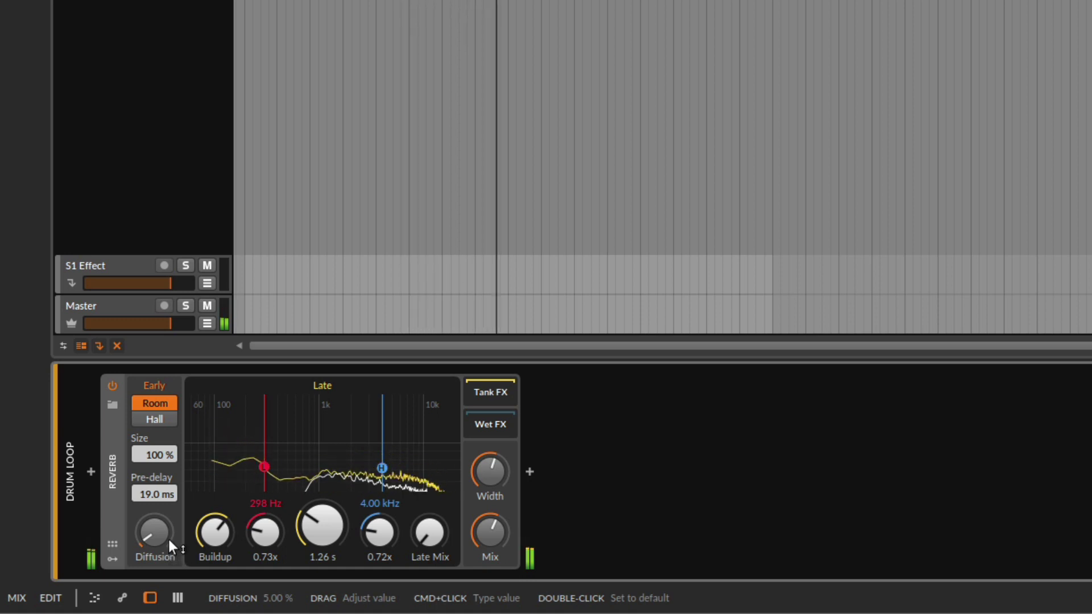
pyautogui.moveTo(159, 533); pyautogui.dragTo(159, 414)
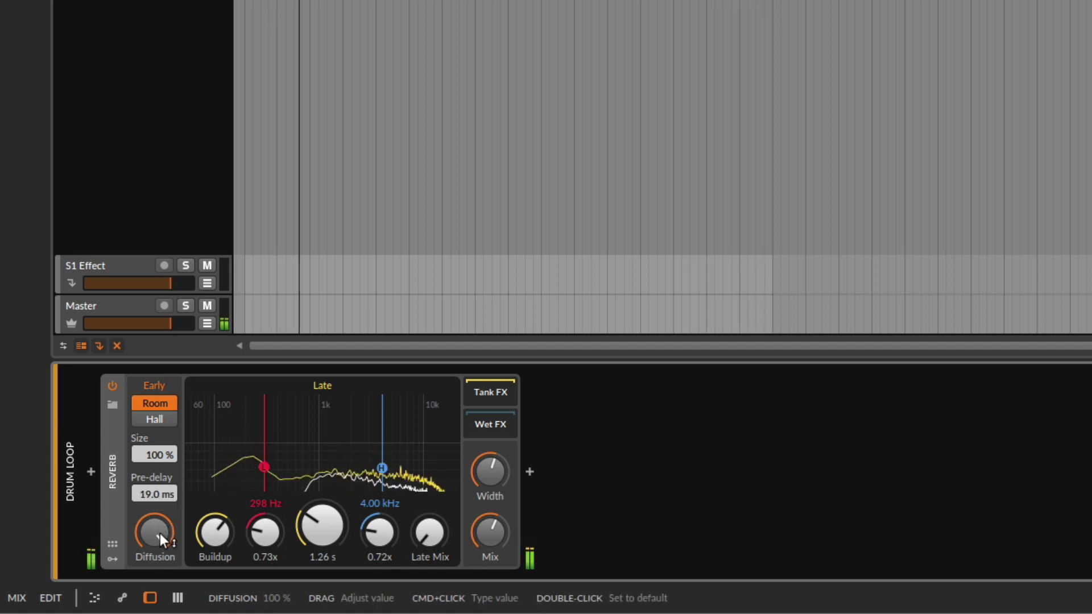
pyautogui.moveTo(152, 535)
pyautogui.mouseDown()
pyautogui.moveTo(152, 611)
pyautogui.moveTo(153, 519)
pyautogui.mouseUp()
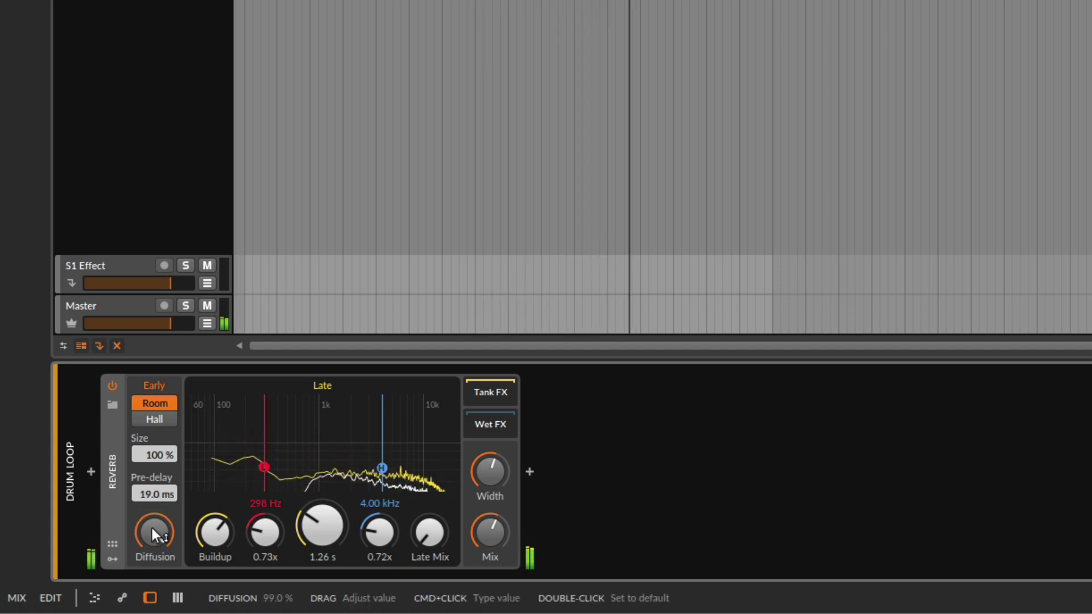
pyautogui.press('space')
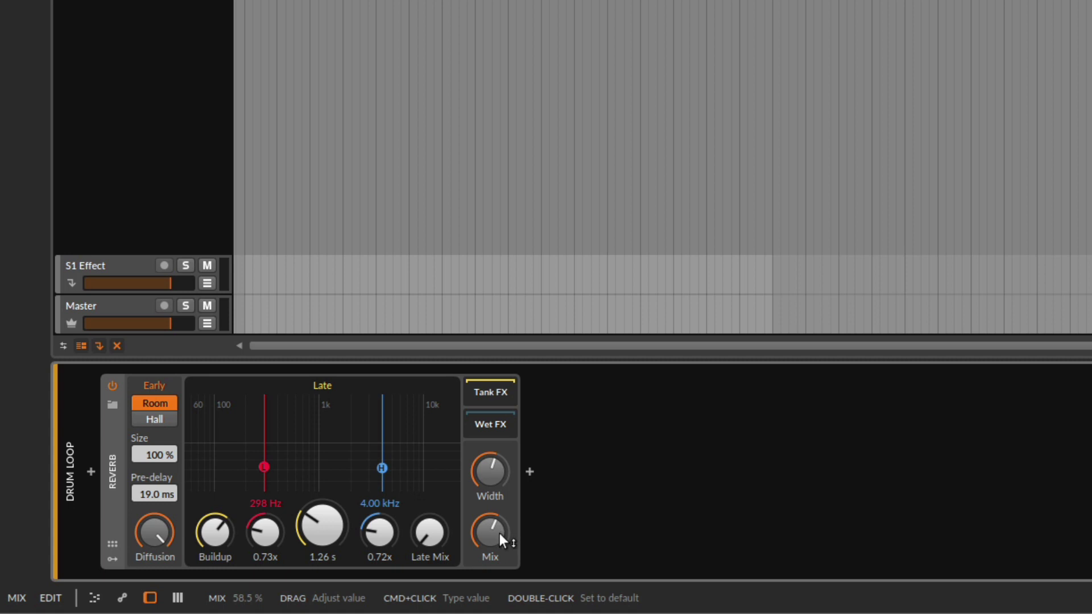
# Turn the reverb's Mix fully up and briefly play the drum loop with only the wet signal.
pyautogui.moveTo(496, 531)
pyautogui.mouseDown()
pyautogui.moveTo(496, 548)
pyautogui.moveTo(489, 527)
pyautogui.moveTo(481, 535)
pyautogui.moveTo(490, 515)
pyautogui.mouseUp()
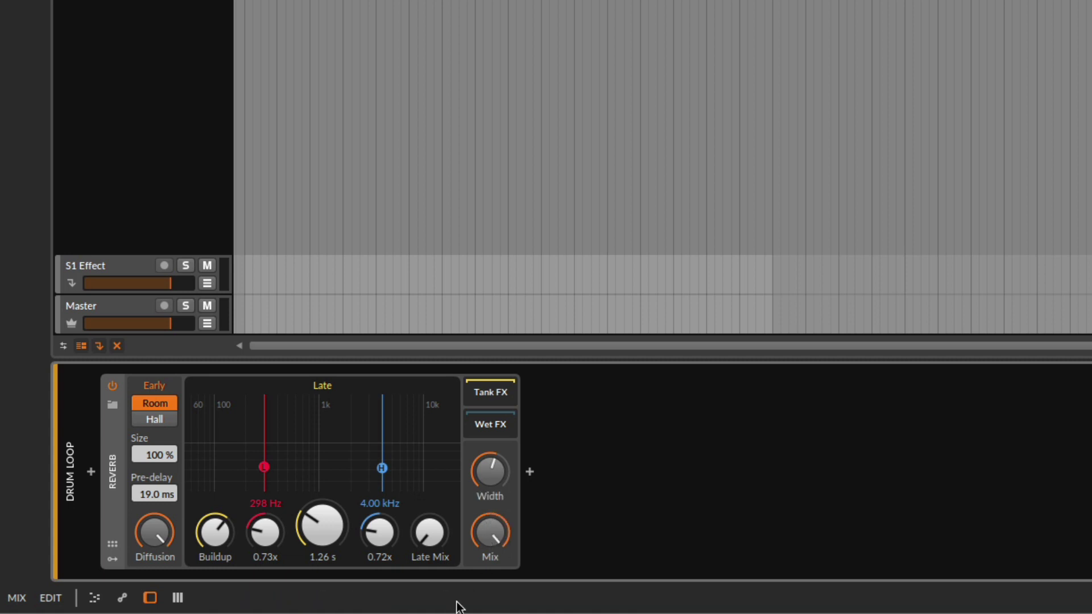
pyautogui.press('space')
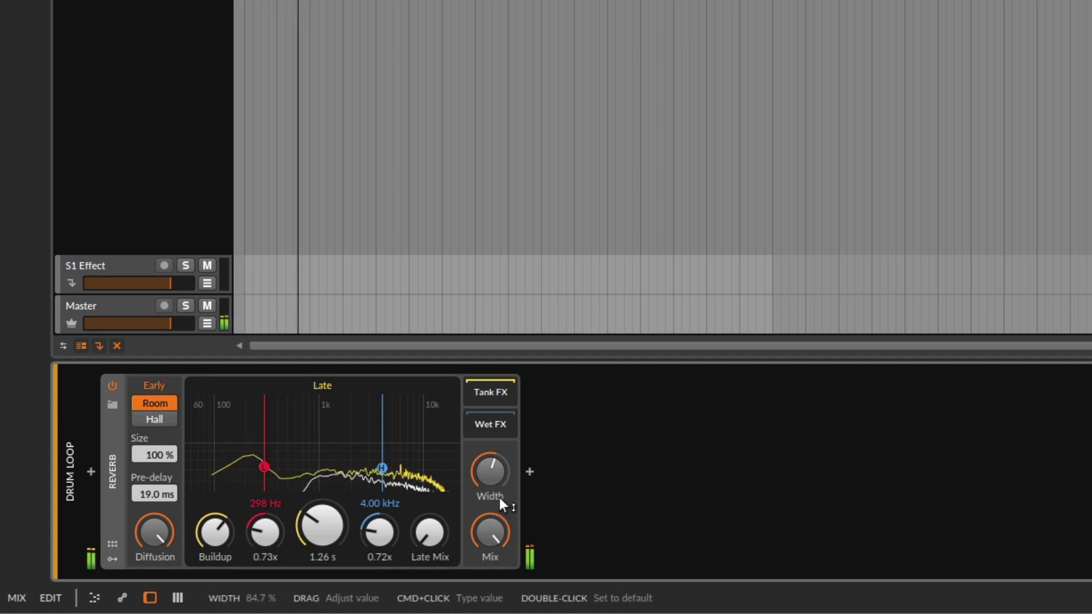
pyautogui.press('space')
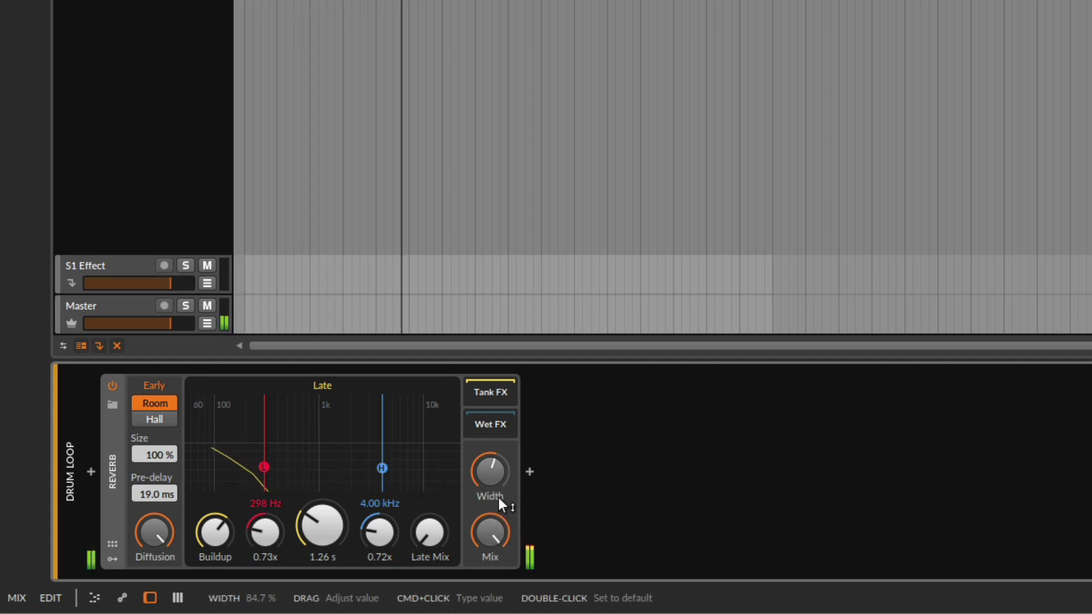
# Try a reverb Width of 122%, and reset the Width to its default.
pyautogui.moveTo(490, 476); pyautogui.dragTo(489, 465)
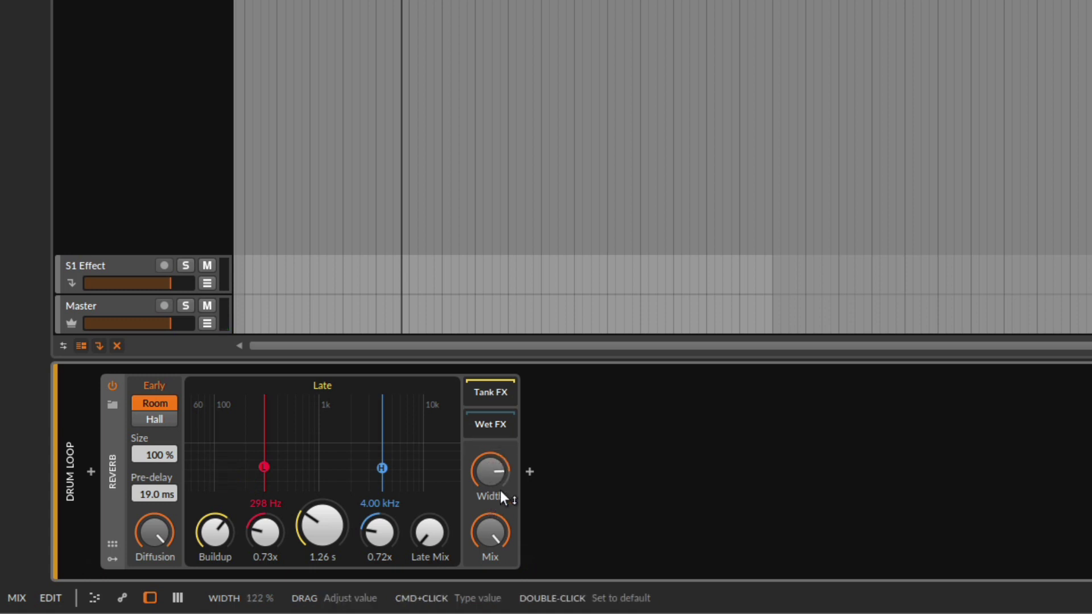
pyautogui.doubleClick(489, 472)
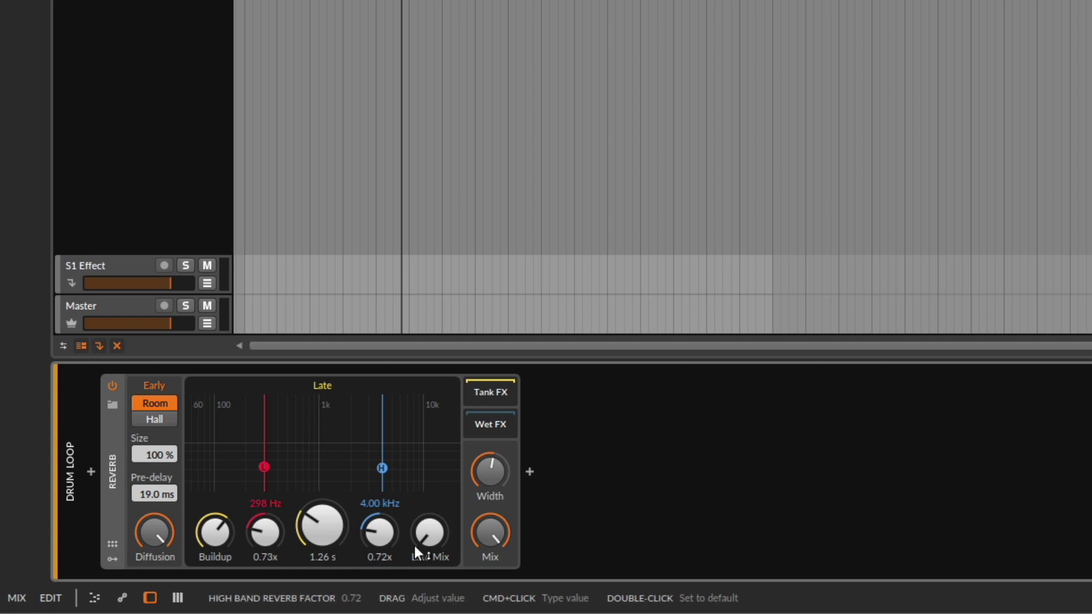
# Undo the reverb parameter changes back to the original settings and play the drum loop.
pyautogui.click(310, 448)
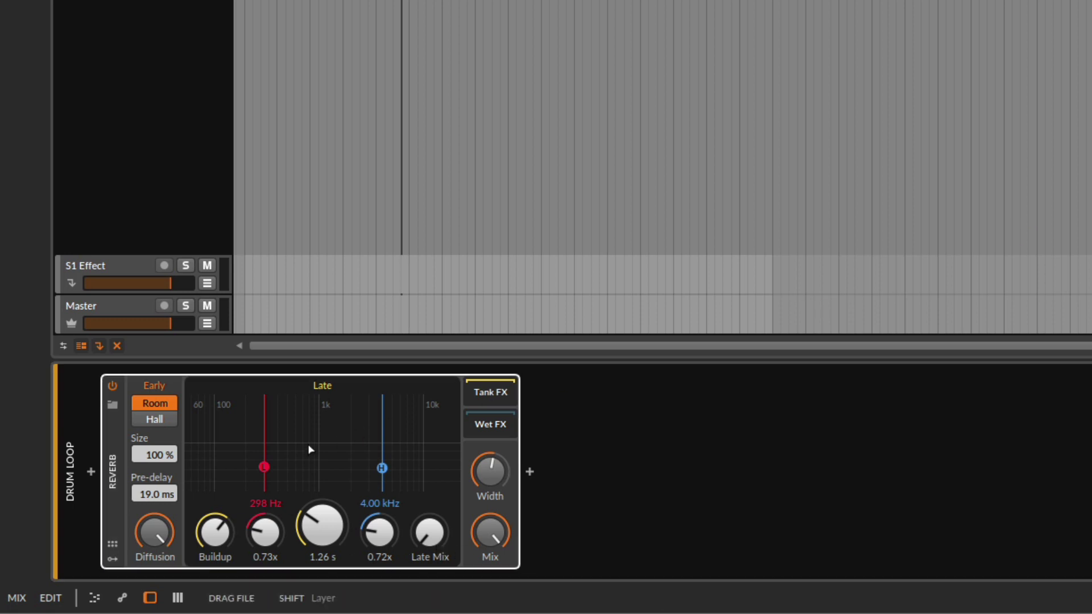
pyautogui.hotkey('ctrl', 'z')
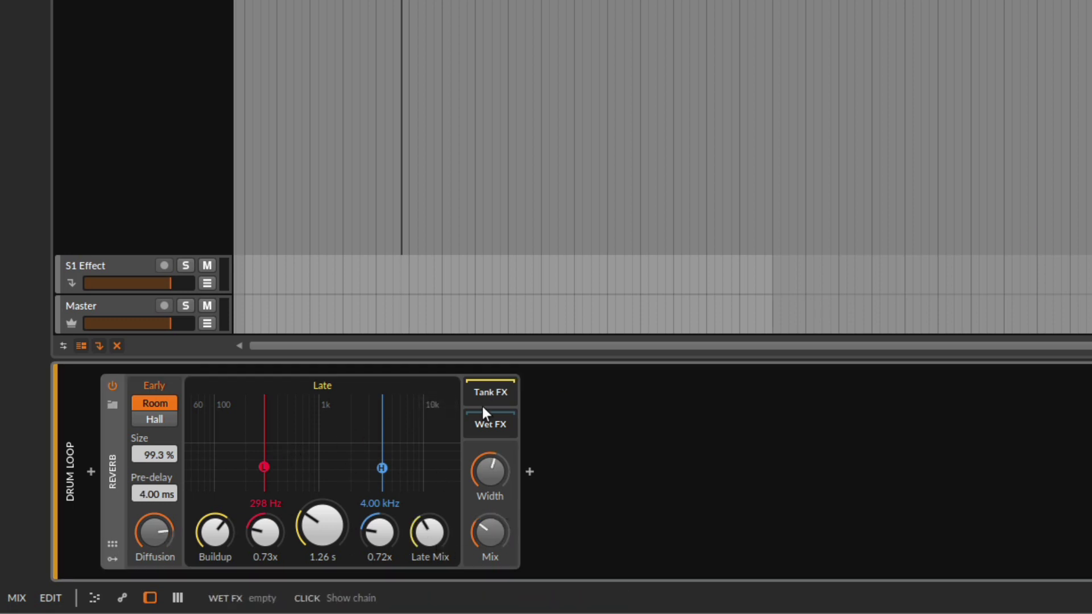
pyautogui.press('space')
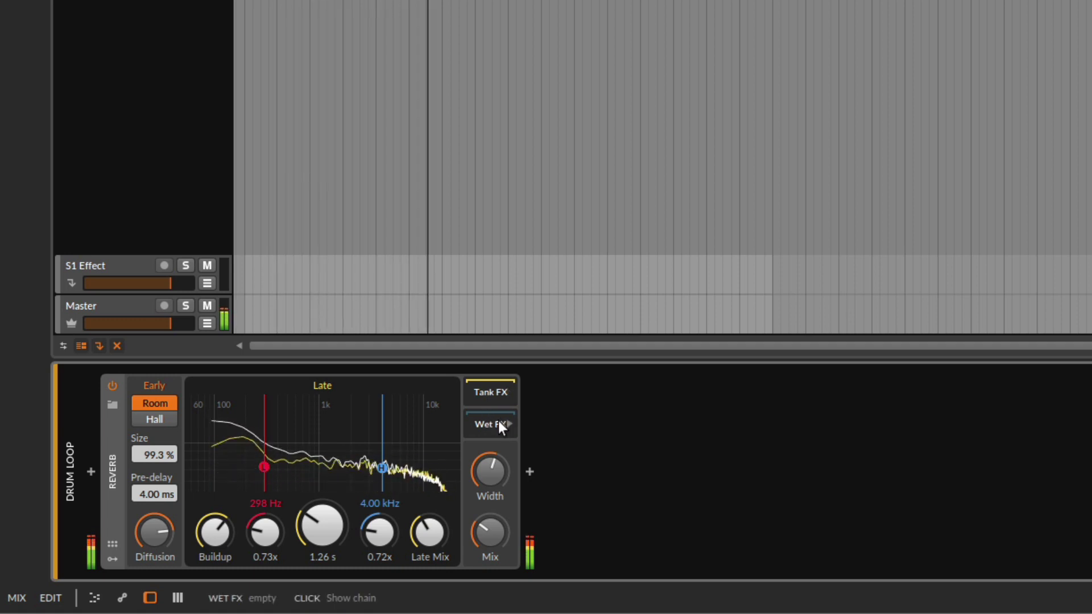
# Audition the drum loop with the reverb's Late Mix fully up, and again with it lowered to 17.5%.
pyautogui.press('space')
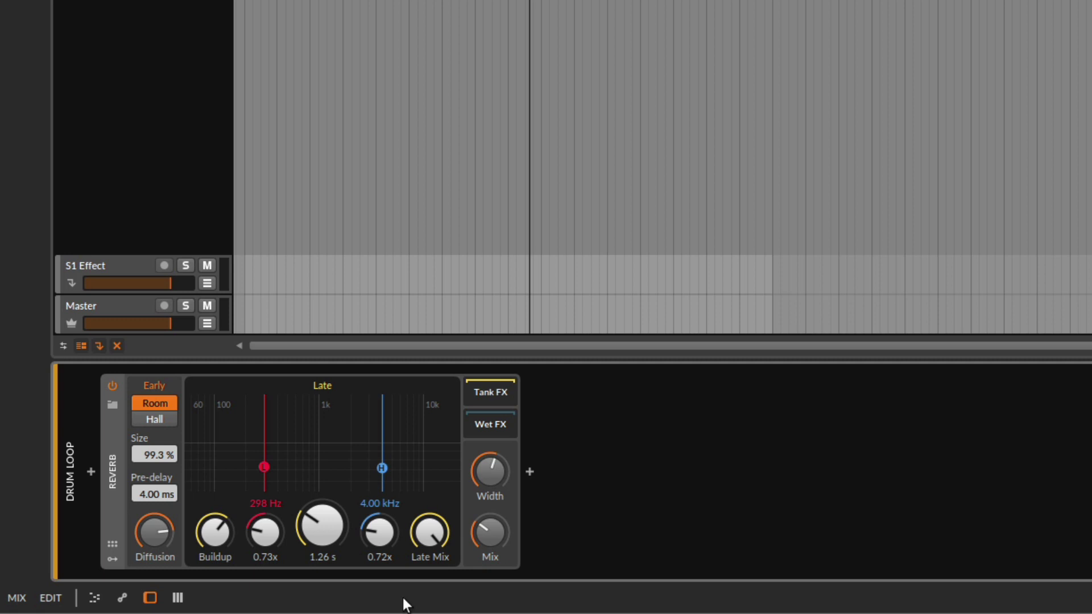
pyautogui.press('space')
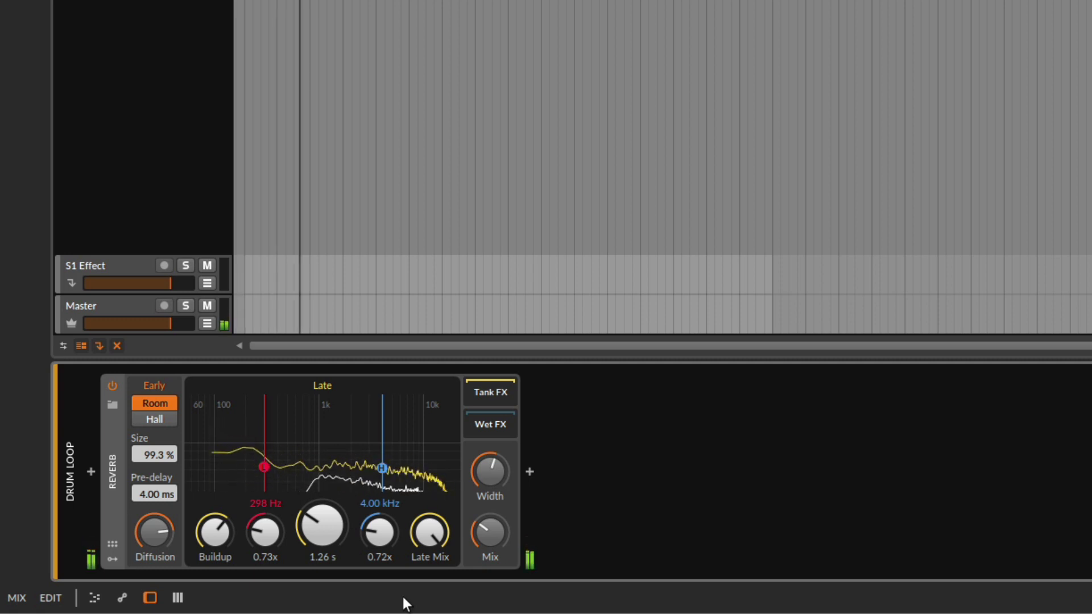
pyautogui.press('space')
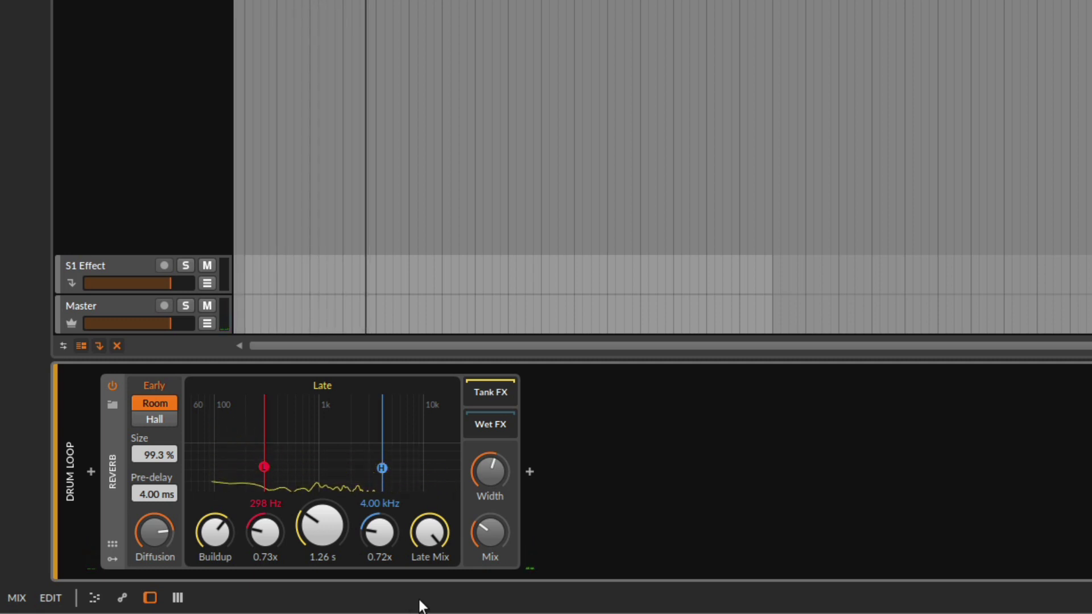
pyautogui.moveTo(439, 544)
pyautogui.moveTo(428, 530)
pyautogui.mouseDown()
pyautogui.moveTo(427, 546)
pyautogui.moveTo(436, 531)
pyautogui.mouseUp()
pyautogui.press('space')
pyautogui.press('space')
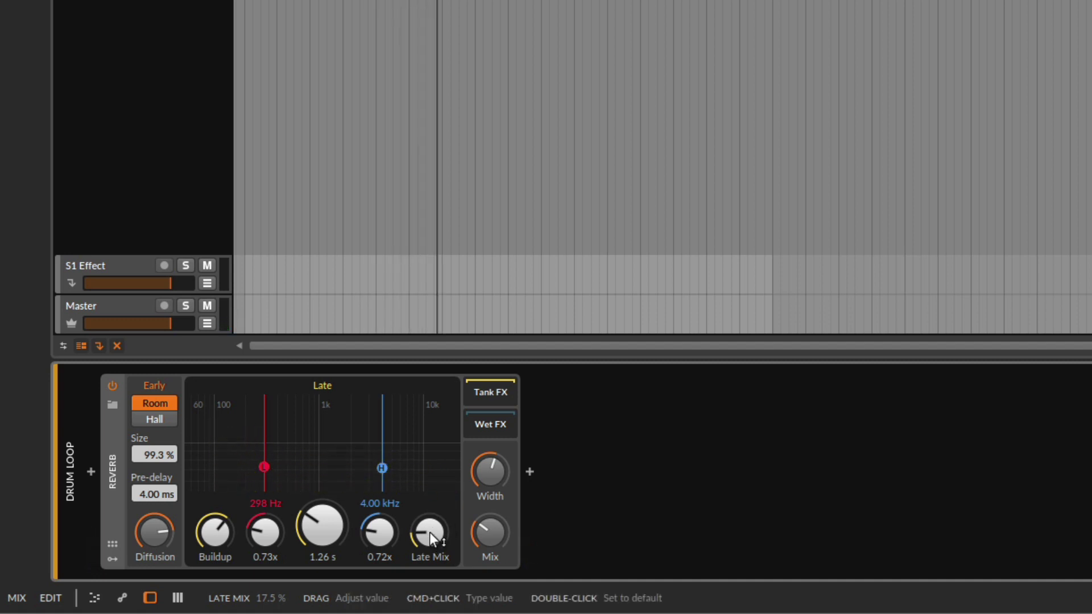
# Audition the reverb with Late Mix partly raised and fully up while the loop plays, and bring it back to about halfway.
pyautogui.moveTo(425, 531); pyautogui.dragTo(425, 507)
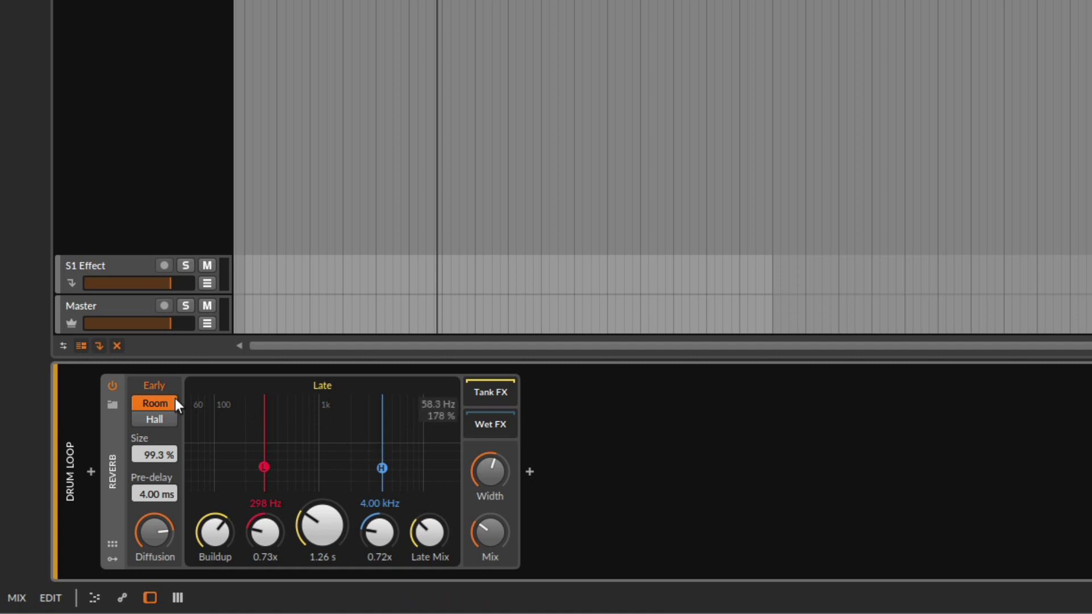
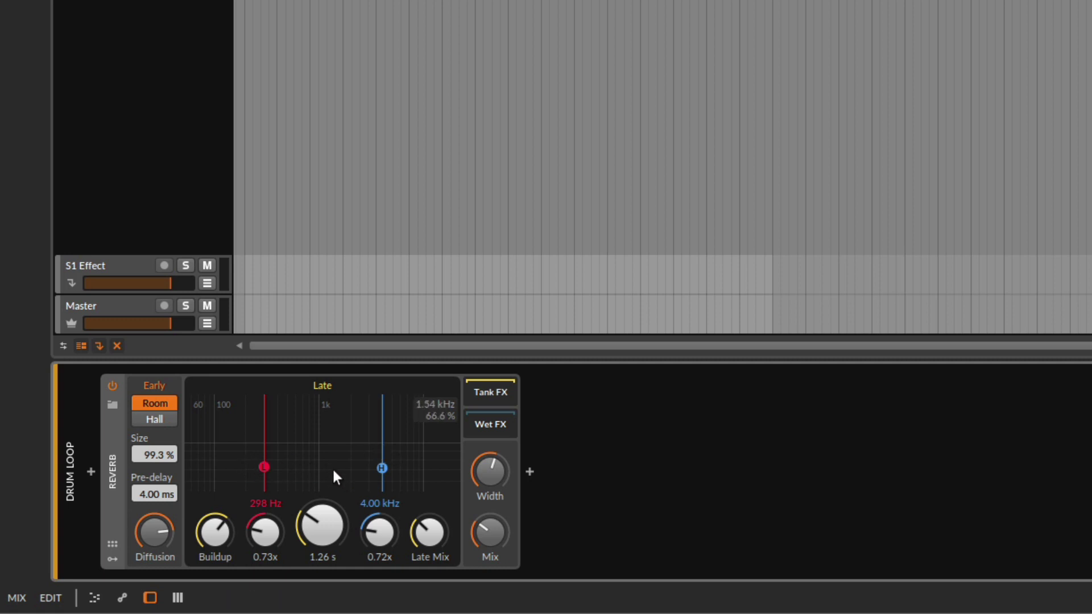
pyautogui.press('space')
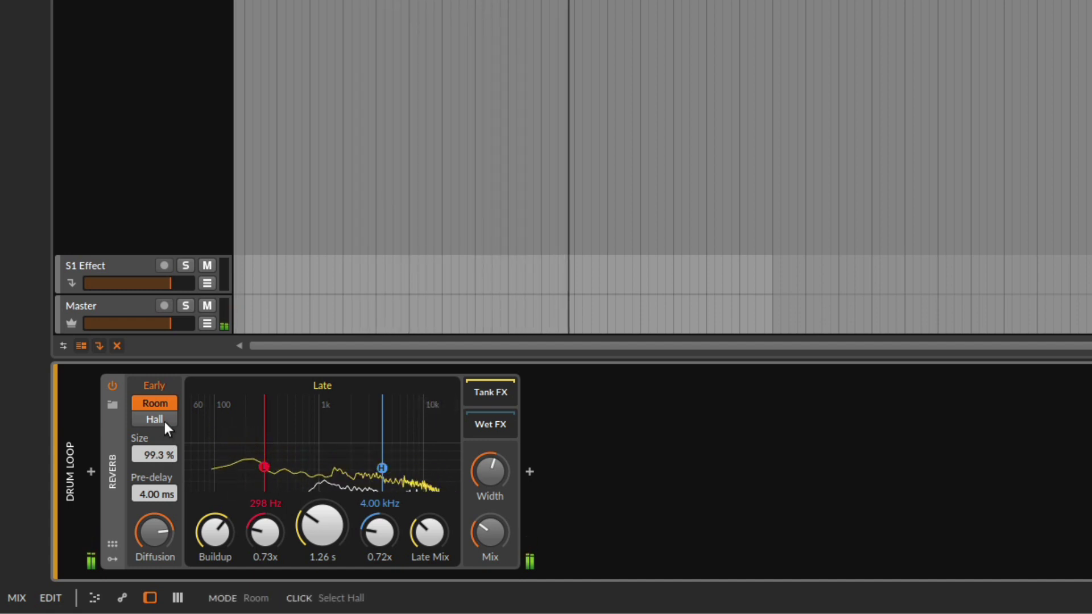
pyautogui.moveTo(441, 533); pyautogui.dragTo(429, 530)
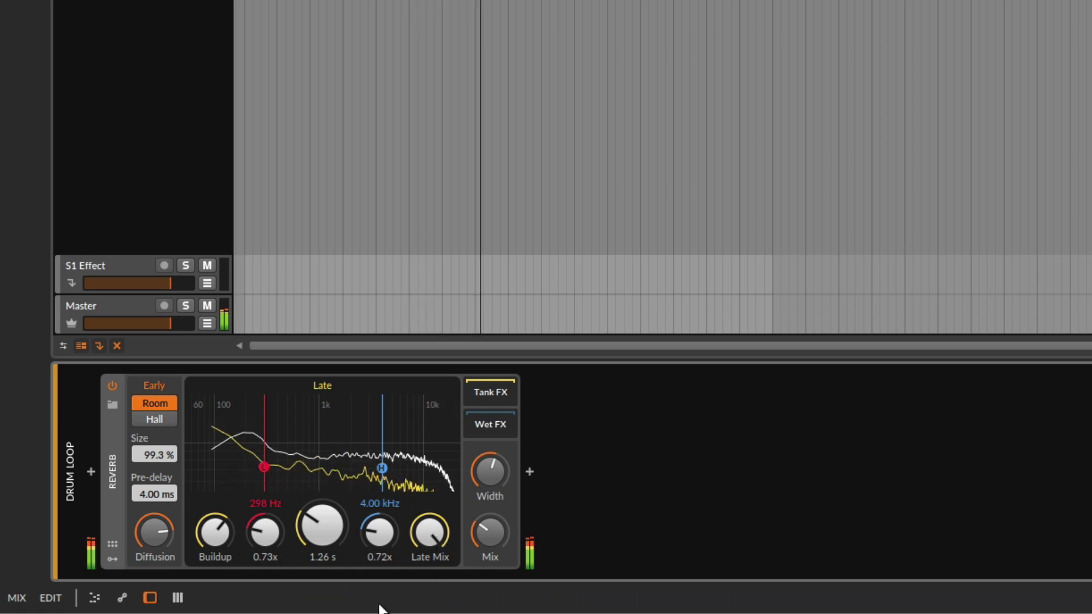
pyautogui.moveTo(419, 556); pyautogui.dragTo(393, 521)
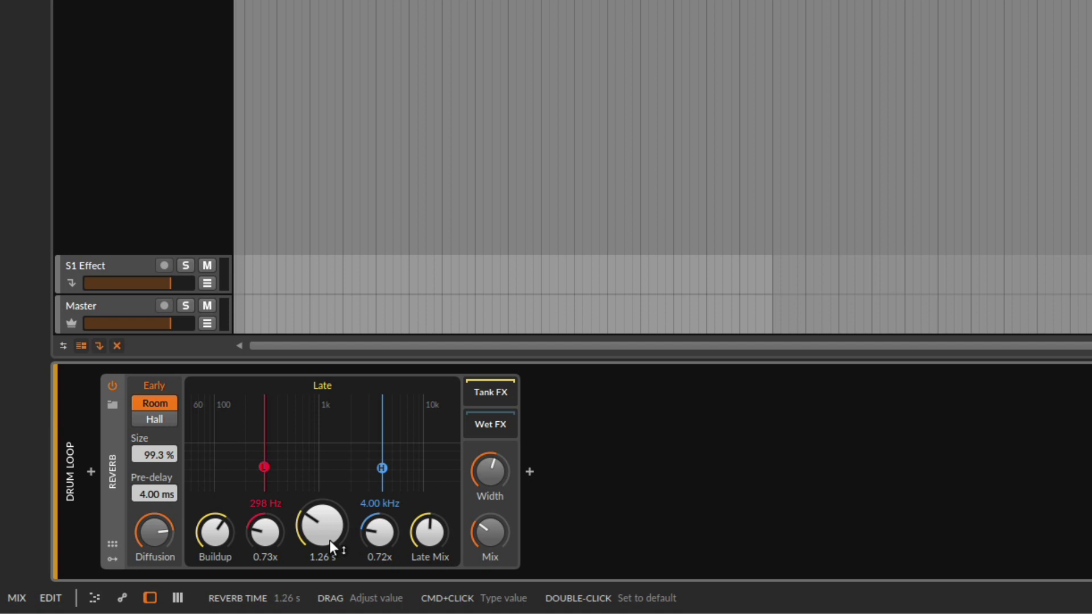
# Play the loop while raising the Reverb Time to 10.7 s, and try Reverb Times of 891 ms and 12.0 s.
pyautogui.press('space')
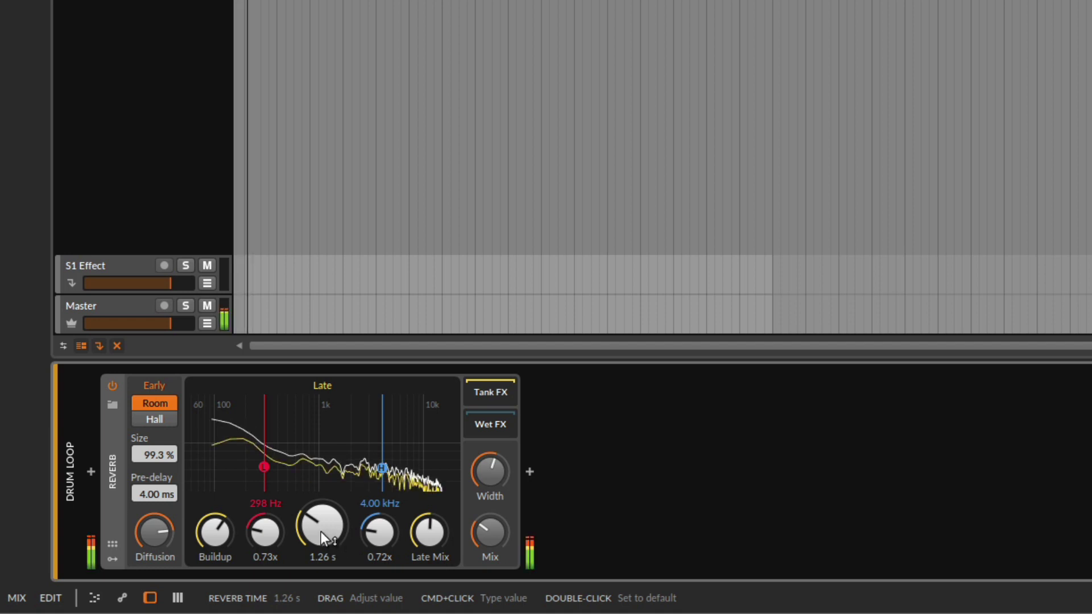
pyautogui.moveTo(321, 531); pyautogui.dragTo(320, 468)
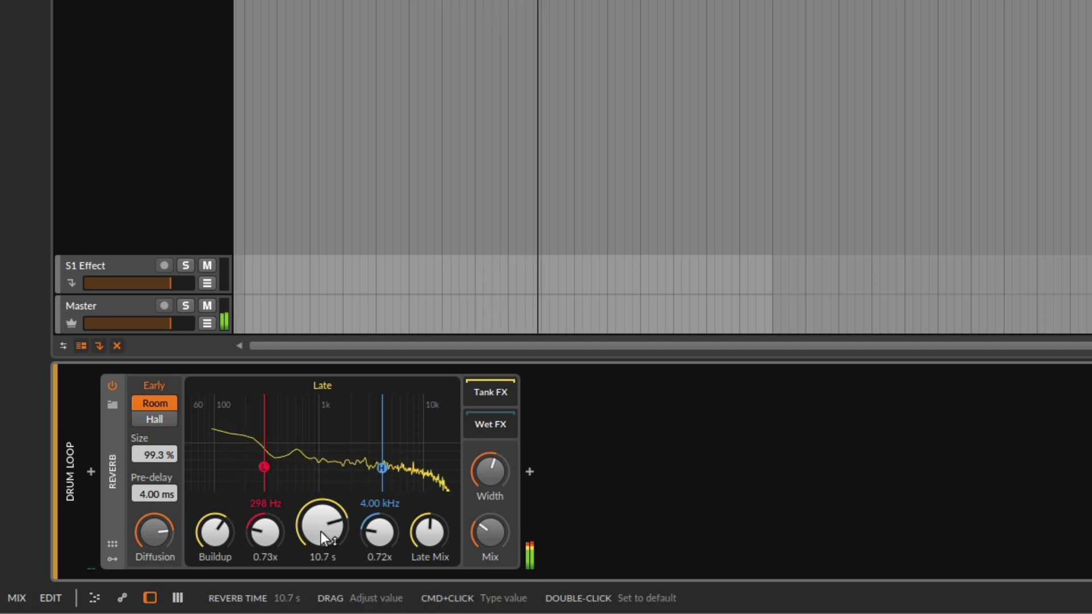
pyautogui.moveTo(321, 532)
pyautogui.mouseDown()
pyautogui.moveTo(326, 560)
pyautogui.moveTo(328, 529)
pyautogui.mouseUp()
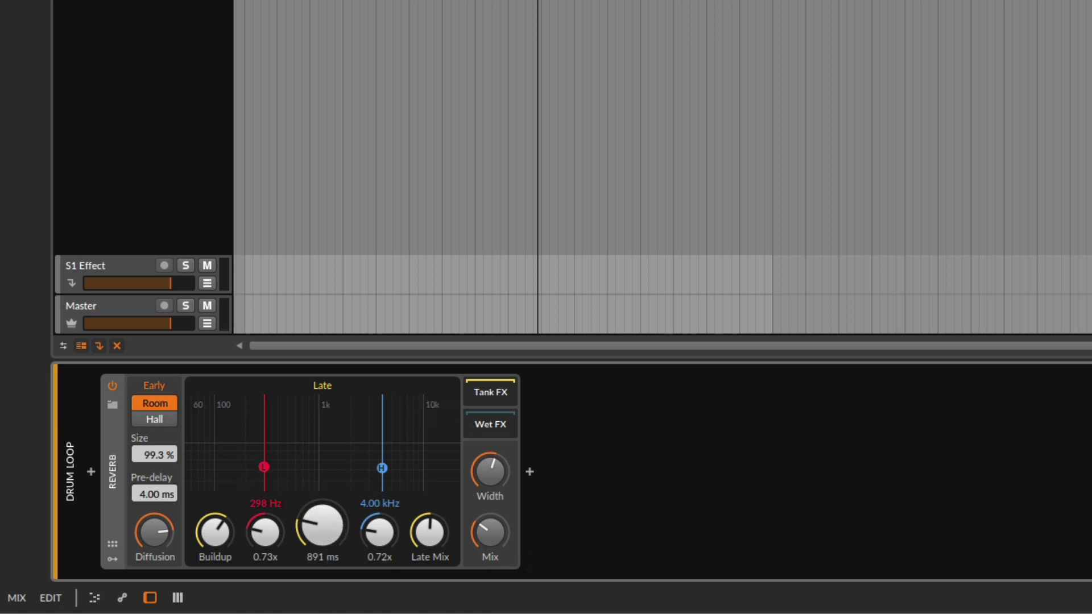
pyautogui.moveTo(321, 526); pyautogui.dragTo(322, 490)
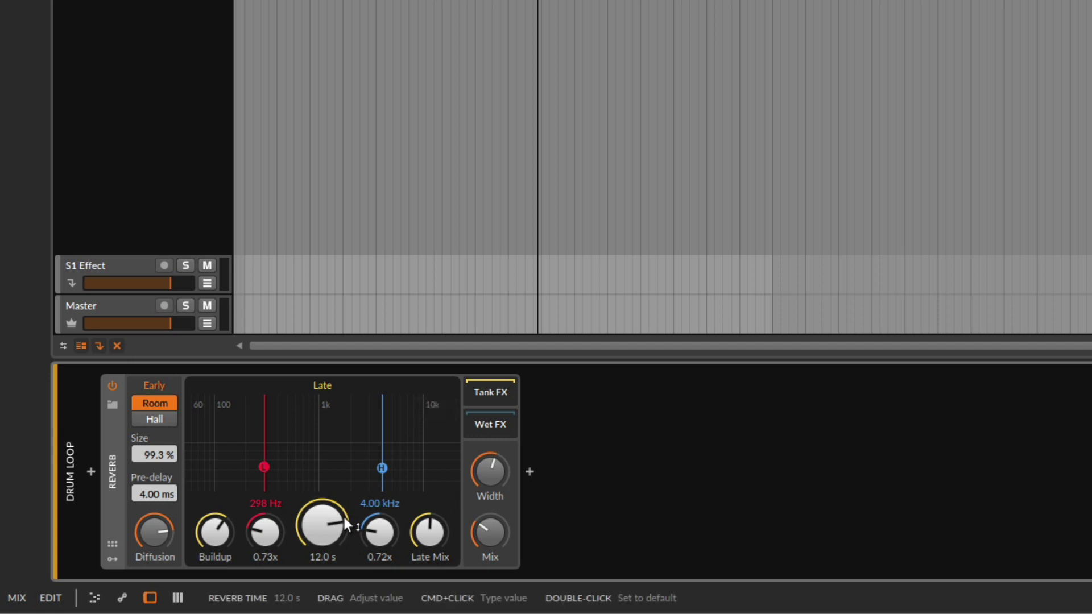
# Play the drum loop with the Reverb Time raised to 31.6 s, and shorten it to 2.24 s.
pyautogui.moveTo(315, 562)
pyautogui.mouseDown()
pyautogui.moveTo(315, 546)
pyautogui.moveTo(319, 575)
pyautogui.mouseUp()
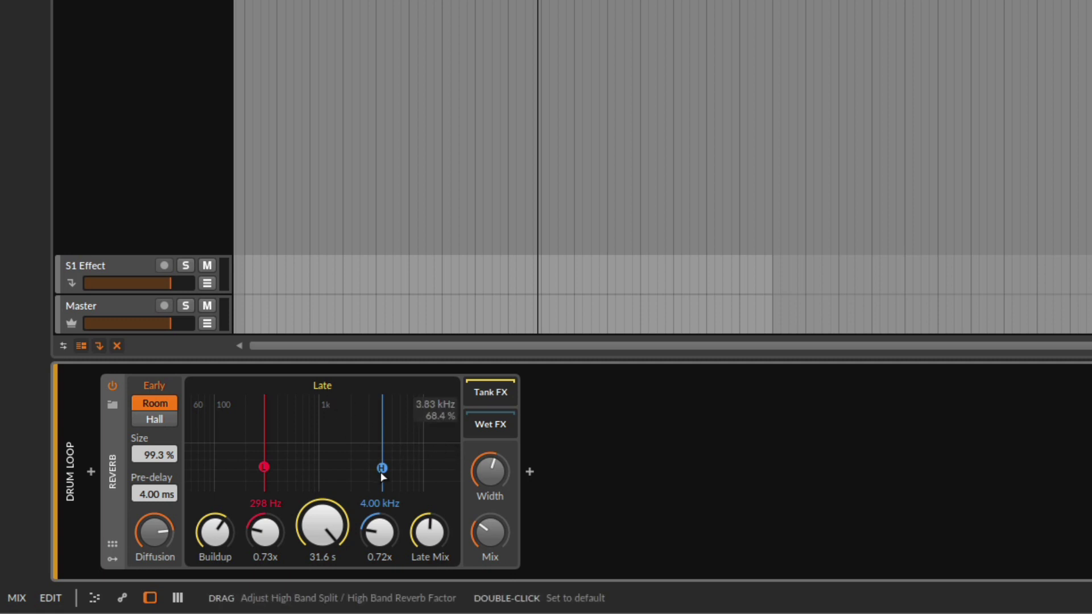
pyautogui.press('space')
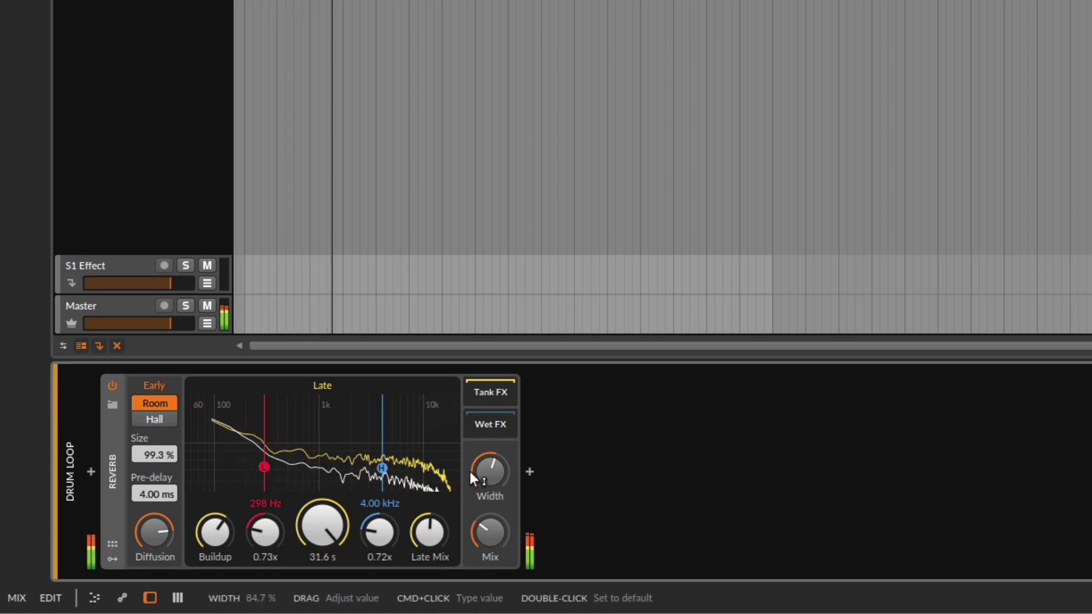
pyautogui.moveTo(337, 516)
pyautogui.mouseDown()
pyautogui.moveTo(336, 571)
pyautogui.moveTo(336, 521)
pyautogui.mouseUp()
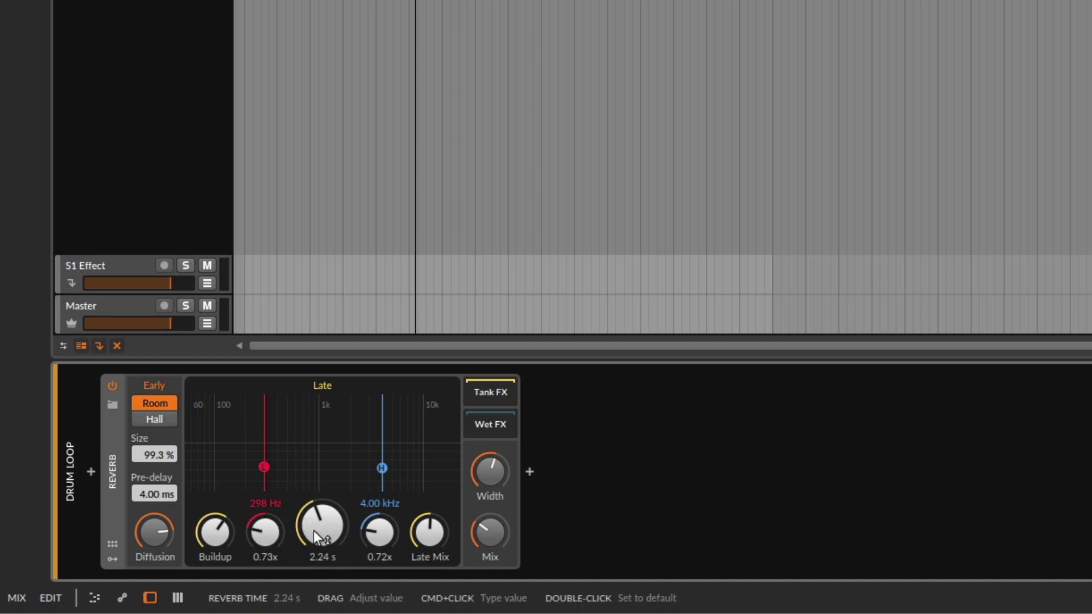
# Try a Pre-delay of 100 ms, reduce it to 76 ms, and set the Reverb Time to 316 ms.
pyautogui.moveTo(164, 494); pyautogui.dragTo(163, 444)
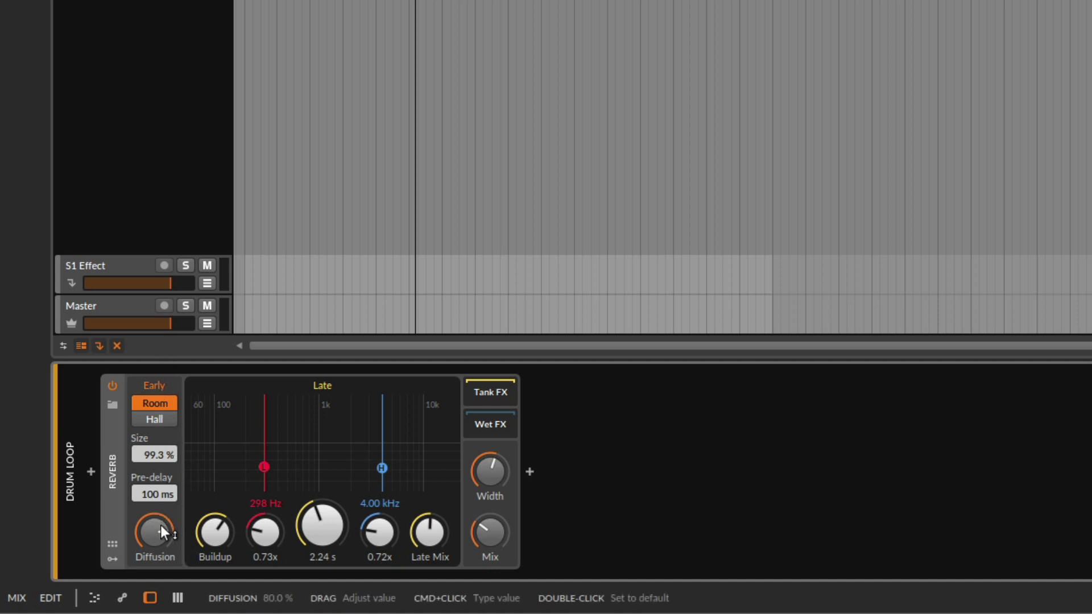
pyautogui.moveTo(318, 518); pyautogui.dragTo(317, 574)
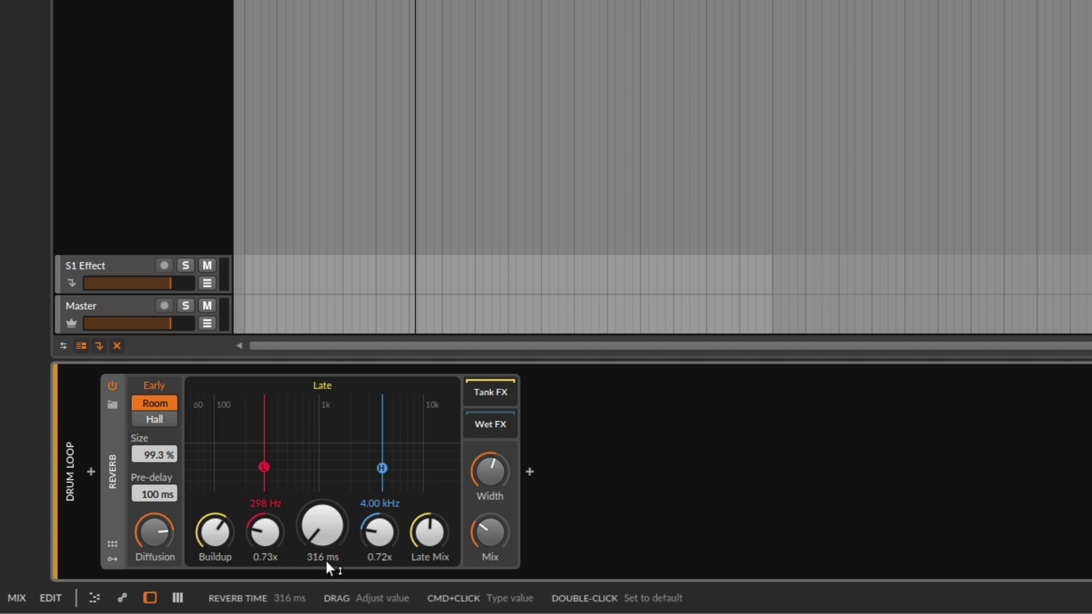
pyautogui.moveTo(171, 499); pyautogui.dragTo(171, 512)
pyautogui.moveTo(313, 517)
pyautogui.mouseDown()
pyautogui.moveTo(312, 495)
pyautogui.moveTo(316, 537)
pyautogui.mouseUp()
# Play the drum loop while lengthening the Reverb Time to 1.07 s, and set it to 912 ms.
pyautogui.press('space')
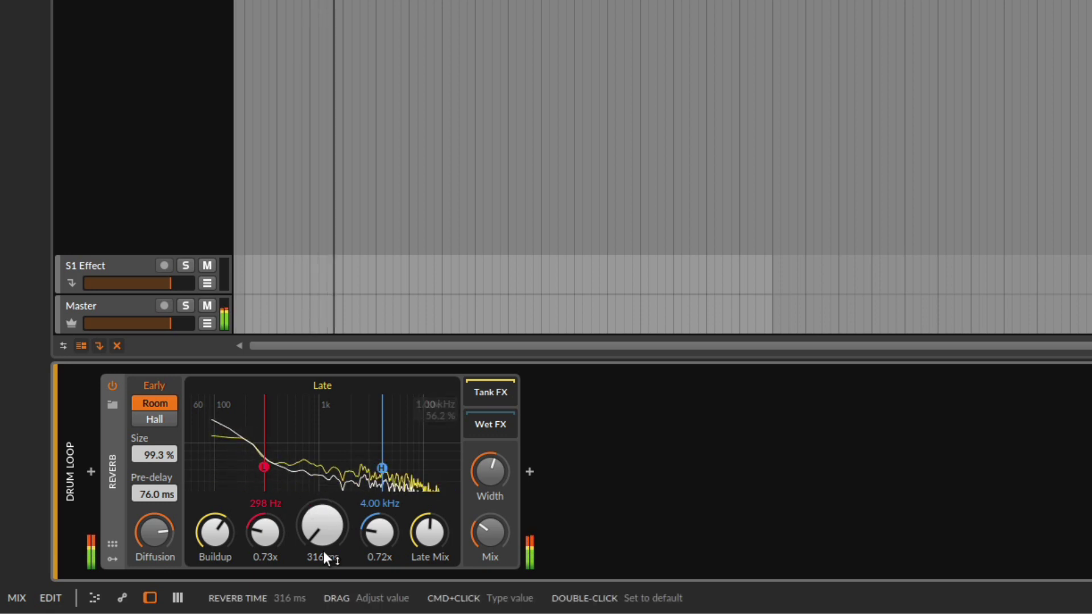
pyautogui.moveTo(329, 538); pyautogui.dragTo(329, 471)
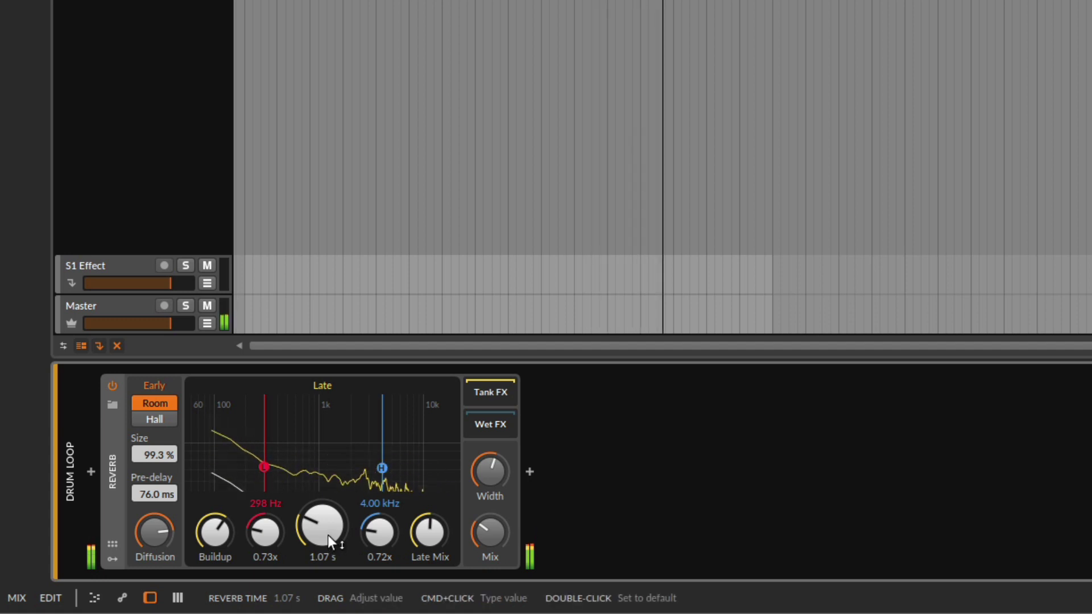
pyautogui.moveTo(327, 534)
pyautogui.mouseDown()
pyautogui.moveTo(327, 449)
pyautogui.moveTo(327, 591)
pyautogui.moveTo(328, 517)
pyautogui.mouseUp()
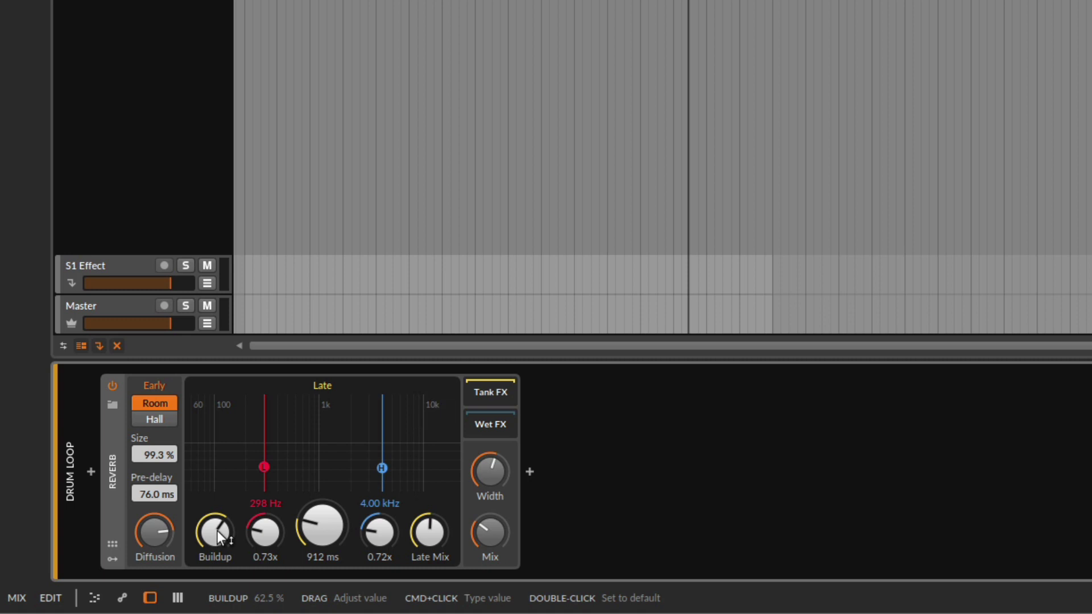
# Lower the early reflections' Diffusion slightly, and set the Reverb Time to 1.48 s and the Late Mix to 55.5%.
pyautogui.moveTo(218, 531); pyautogui.dragTo(165, 531)
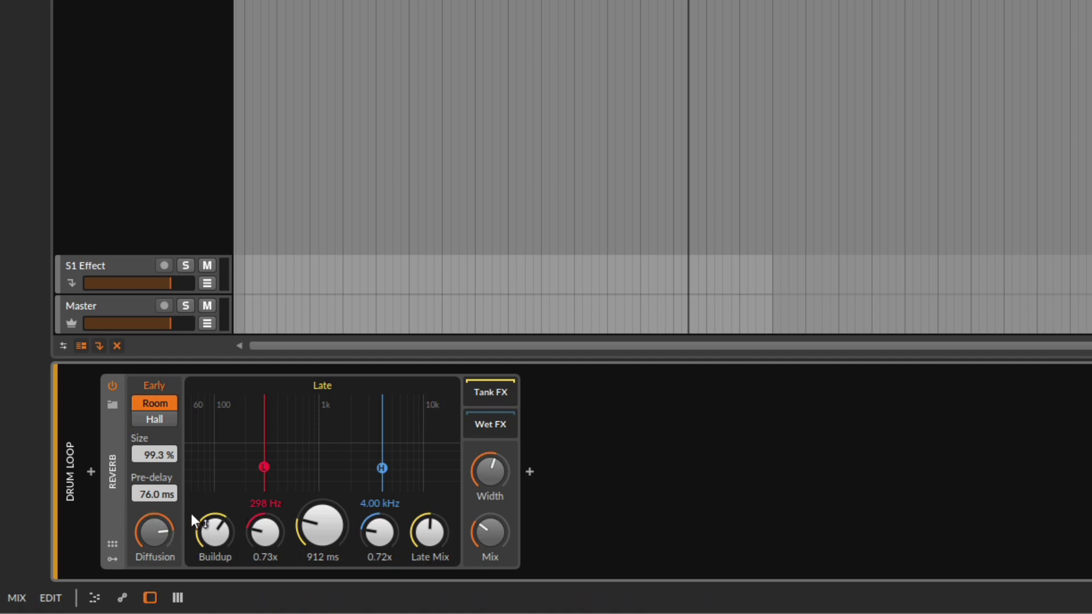
pyautogui.moveTo(152, 539); pyautogui.dragTo(153, 550)
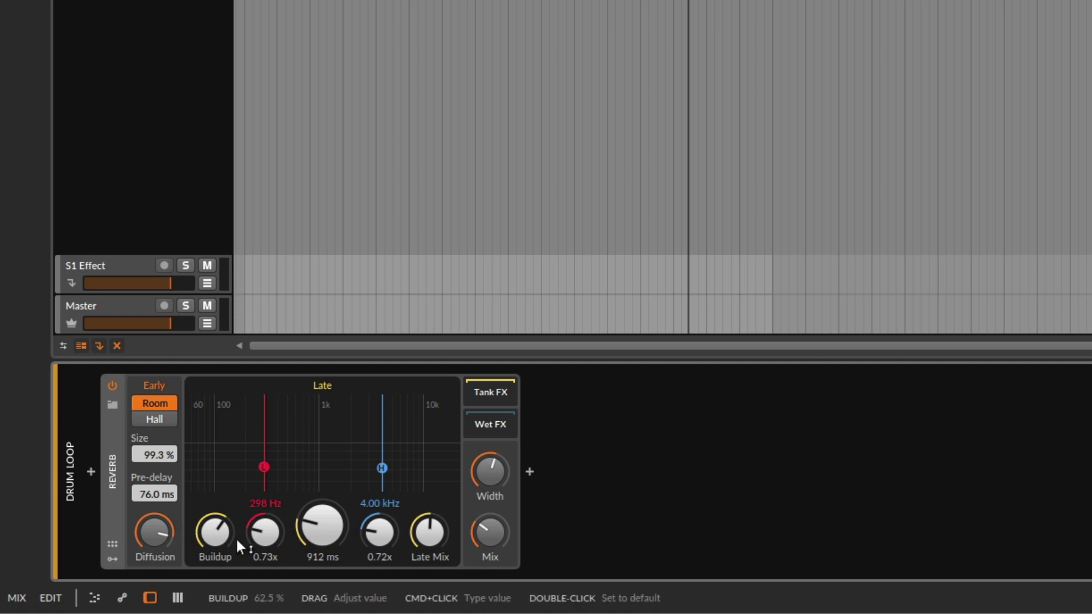
pyautogui.moveTo(313, 528); pyautogui.dragTo(313, 511)
pyautogui.moveTo(431, 553); pyautogui.dragTo(431, 554)
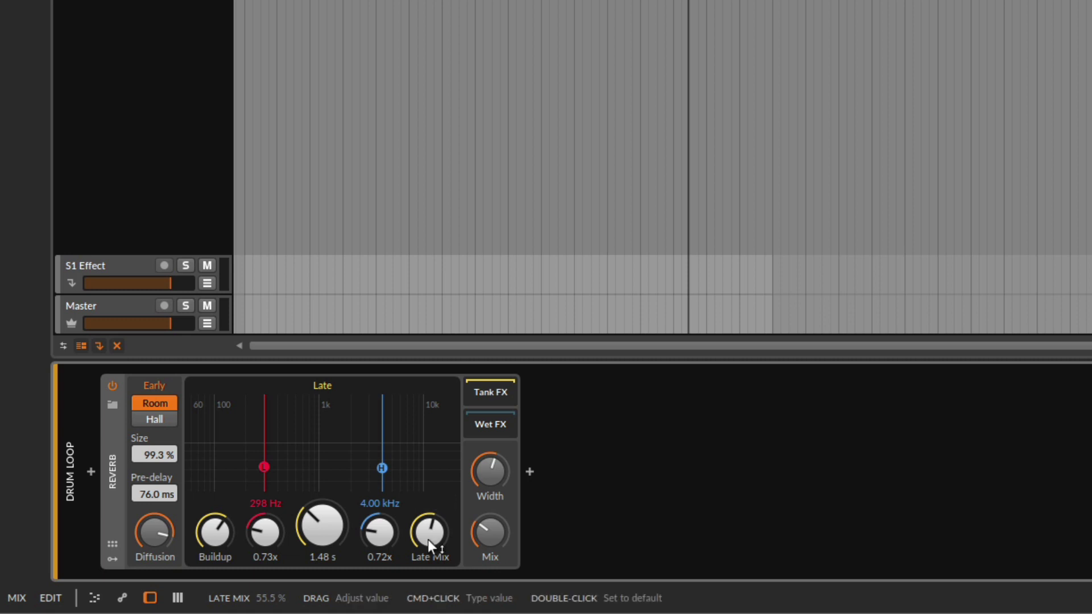
# Reset the high and low band reverb factors to 1.00x, and raise the Buildup to nearly full while the loop plays.
pyautogui.doubleClick(380, 534)
pyautogui.doubleClick(271, 533)
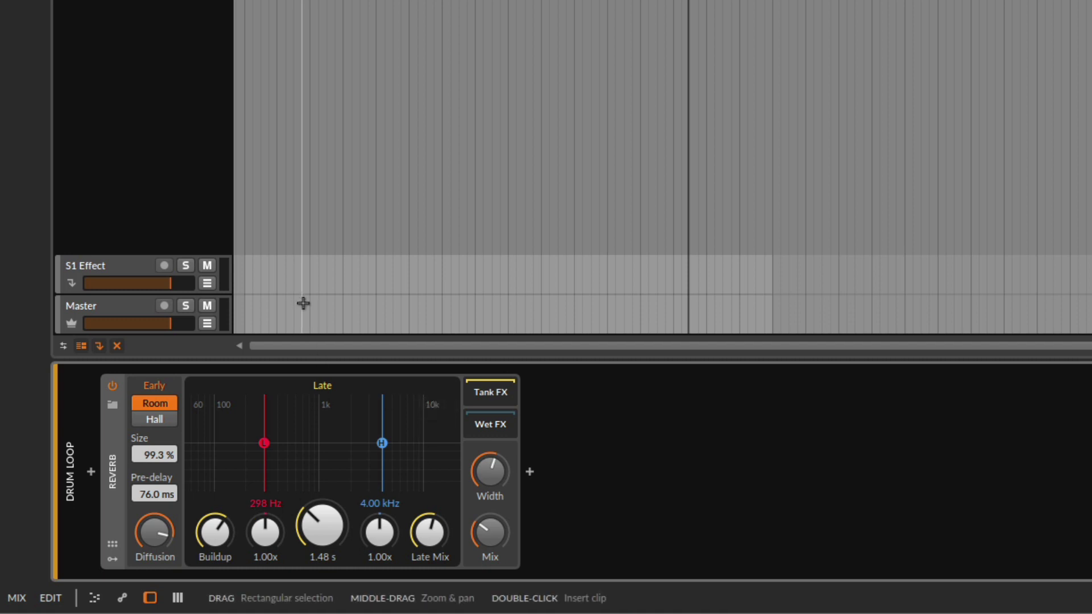
pyautogui.press('space')
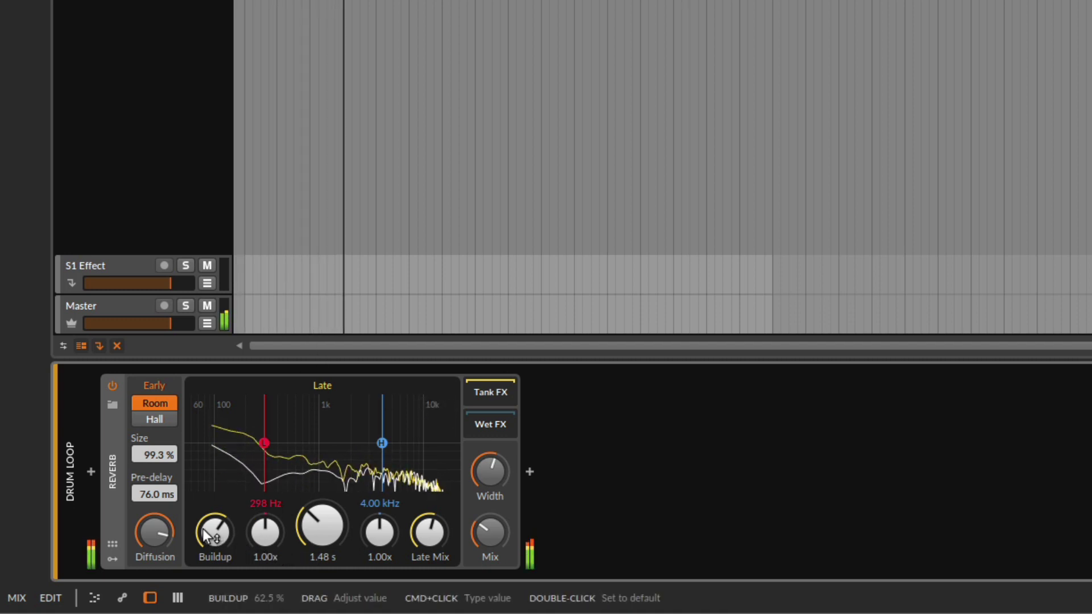
pyautogui.moveTo(210, 534); pyautogui.dragTo(209, 497)
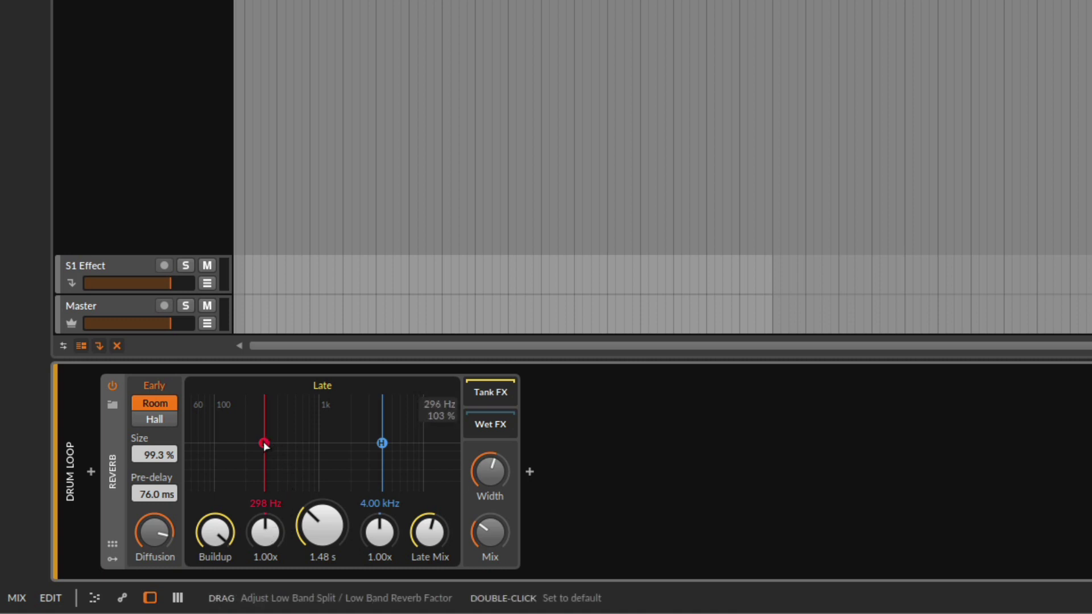
# Set the reverb's low band split to 65.4 Hz and its high band split to 11.2 kHz.
pyautogui.moveTo(265, 446); pyautogui.dragTo(265, 446)
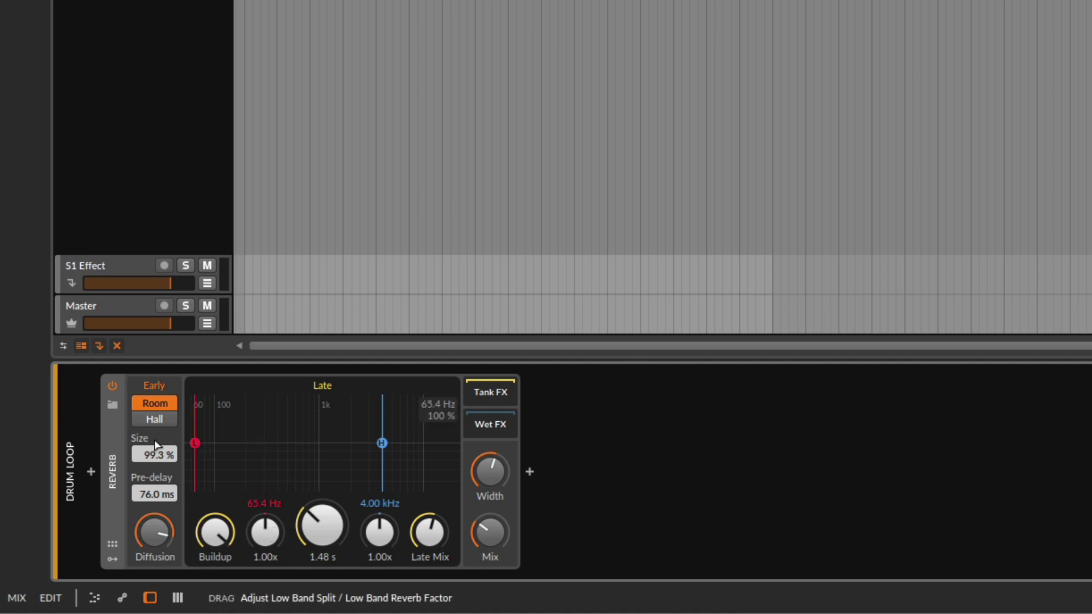
pyautogui.moveTo(382, 443); pyautogui.dragTo(429, 443)
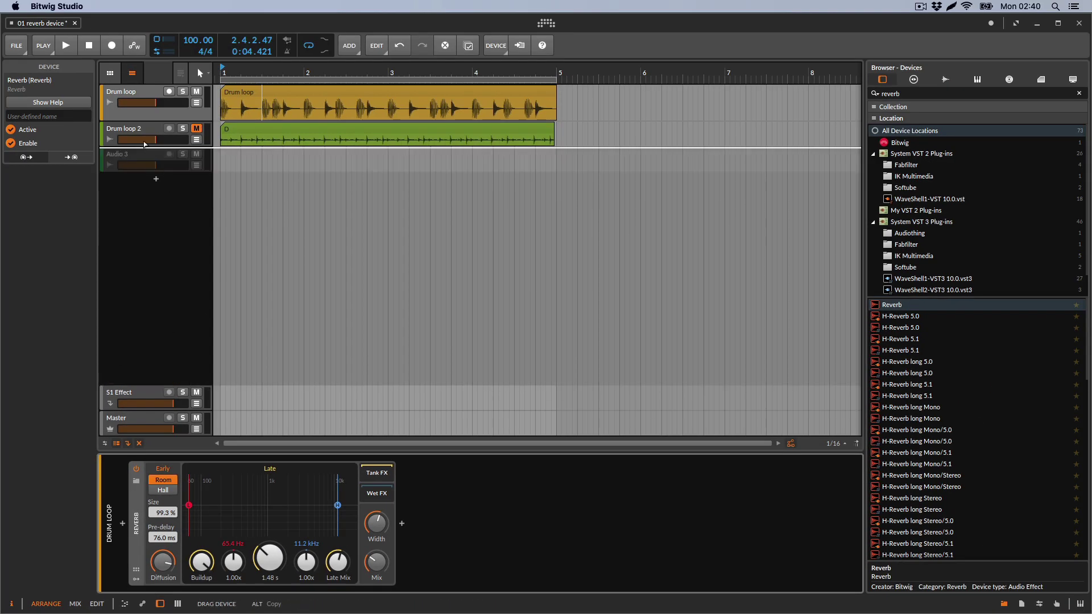
# Move the adjusted Reverb device onto the Drum loop 2 track and delete that track's original Reverb.
pyautogui.click(136, 129)
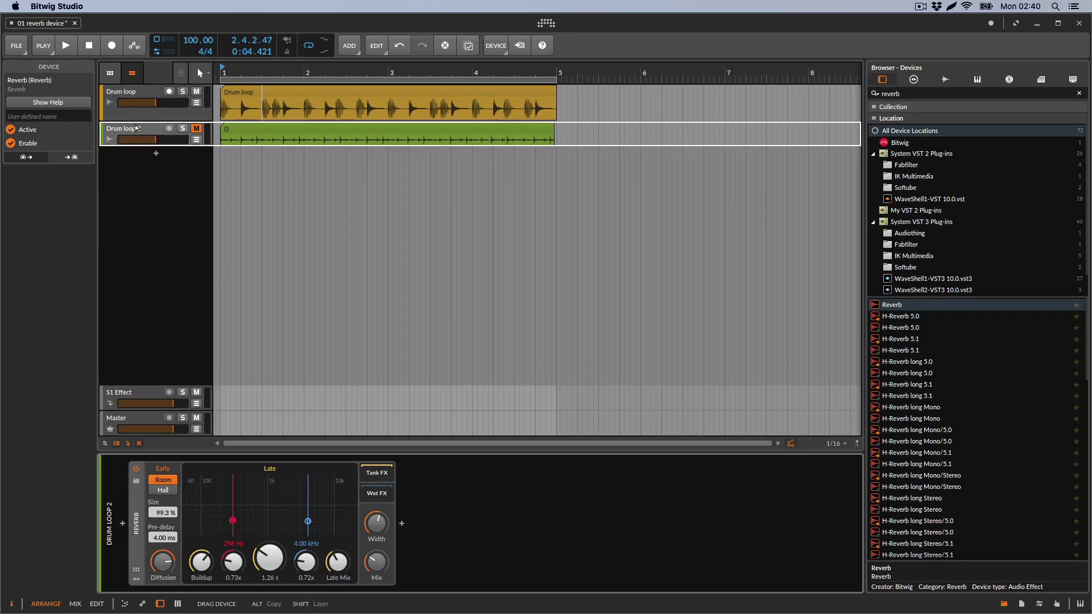
pyautogui.click(139, 131)
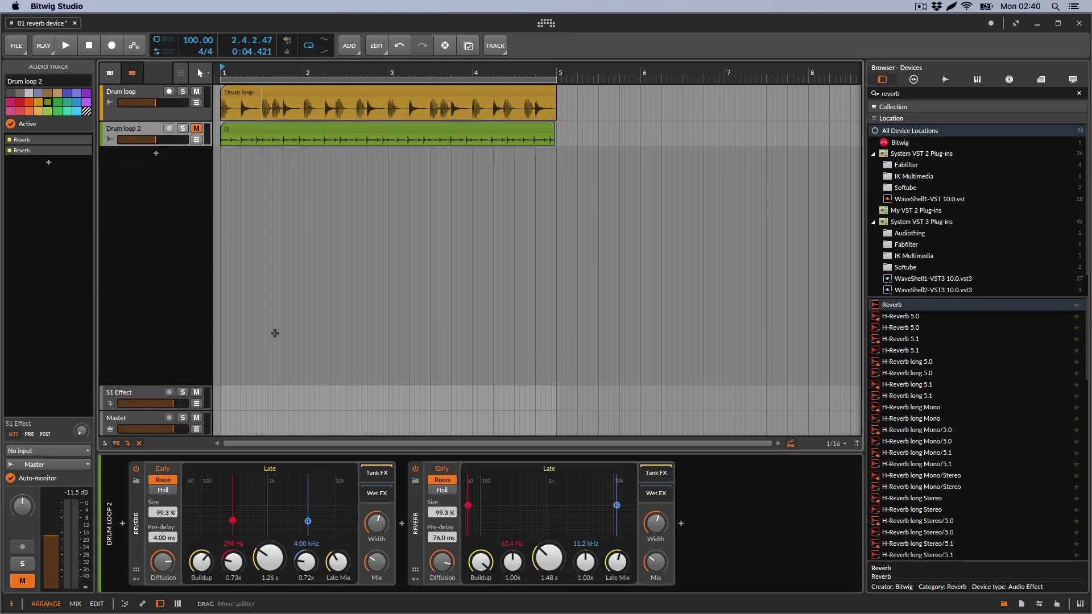
pyautogui.click(137, 516)
pyautogui.press('Delete')
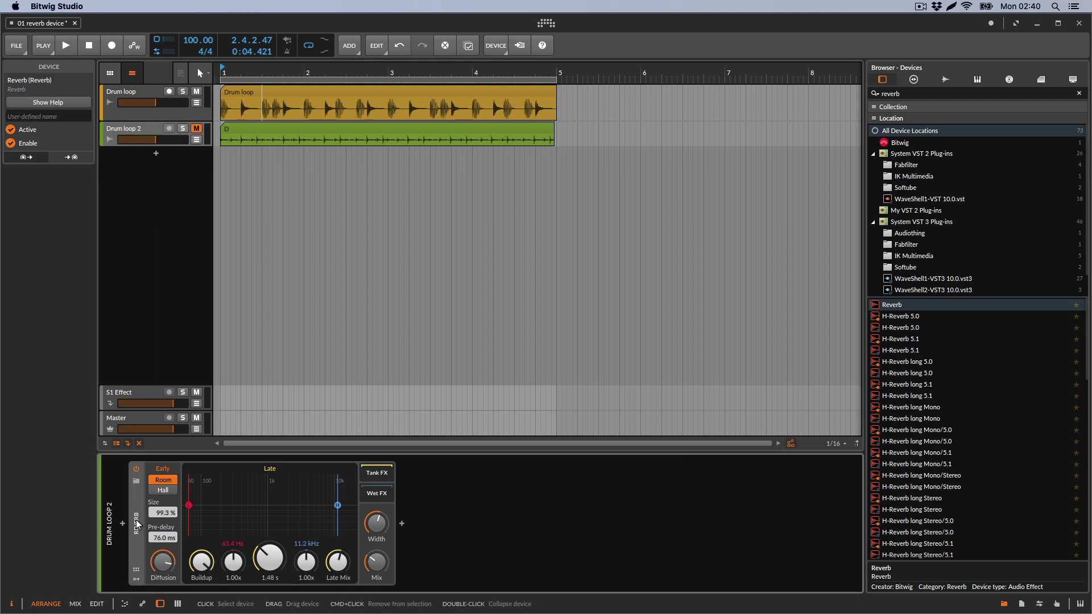
# Mute the Drum loop track, unmute Drum loop 2, and play it with its Reverb disabled.
pyautogui.click(196, 91)
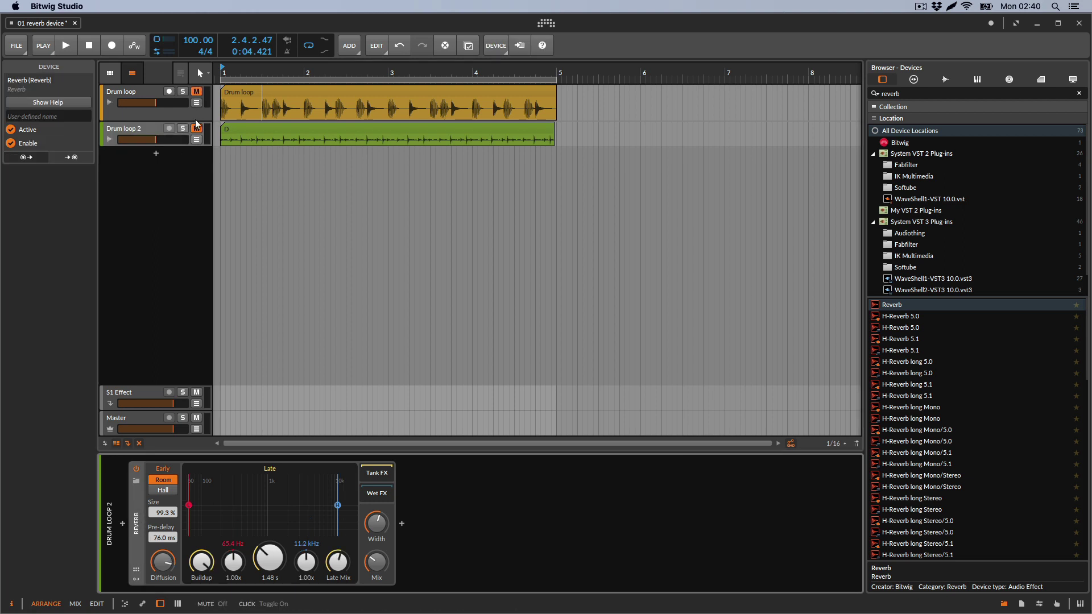
pyautogui.click(196, 129)
pyautogui.click(66, 45)
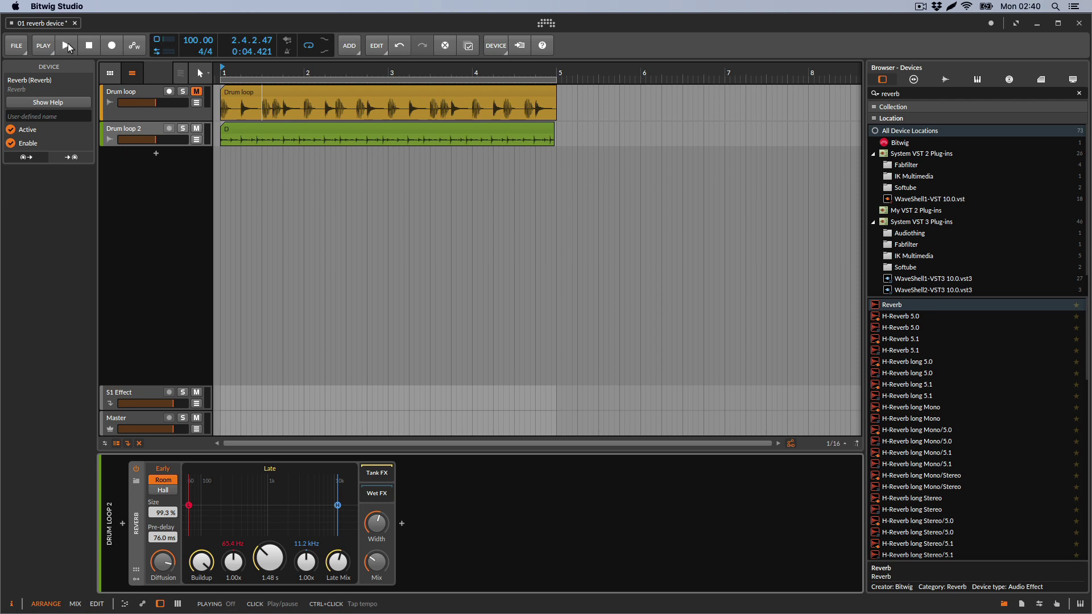
pyautogui.click(137, 470)
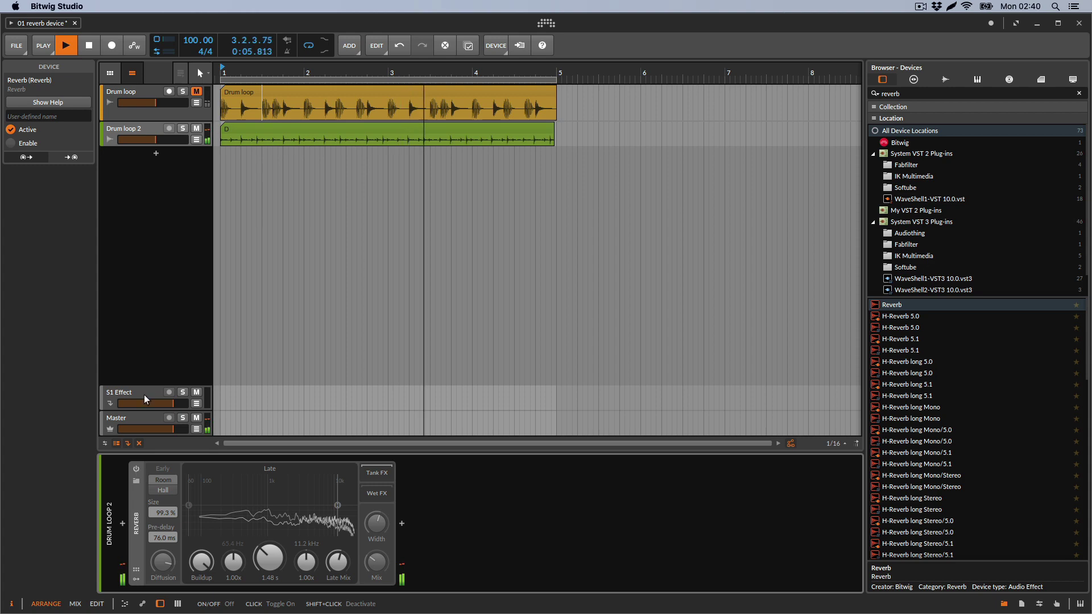
# Stop playback, re-enable the Reverb on Drum loop 2, set its low band reverb factor to 1.07x and play the loop.
pyautogui.press('space')
pyautogui.click(137, 470)
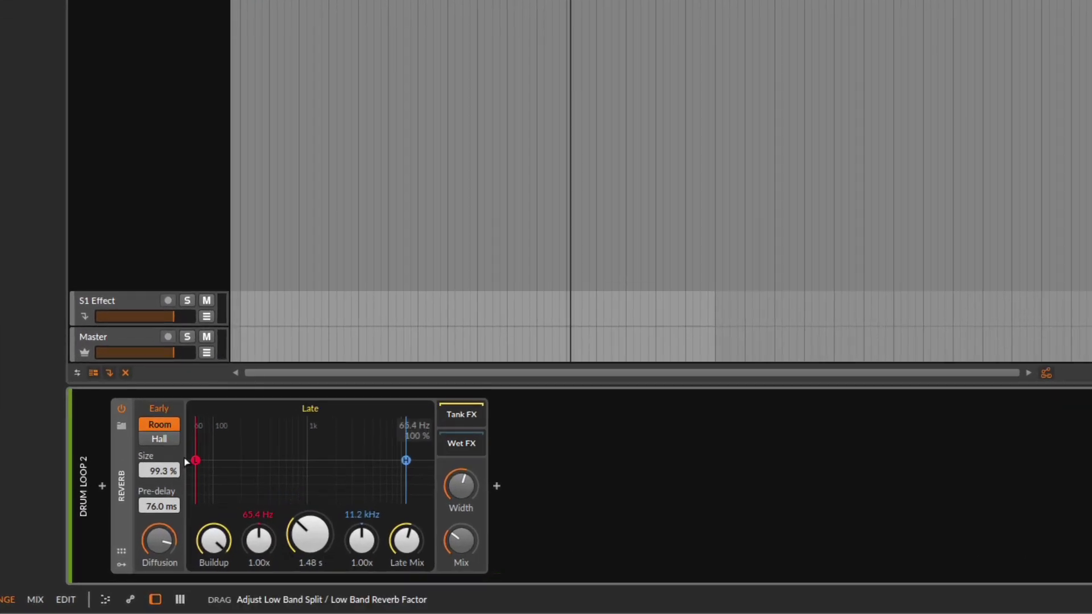
pyautogui.moveTo(185, 459); pyautogui.dragTo(181, 472)
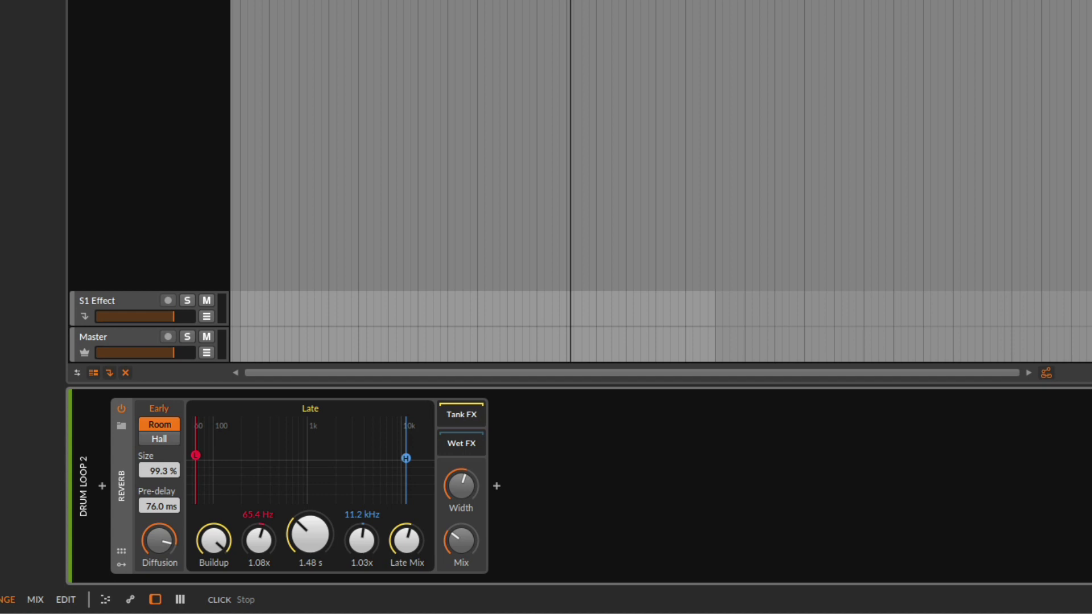
pyautogui.press('space')
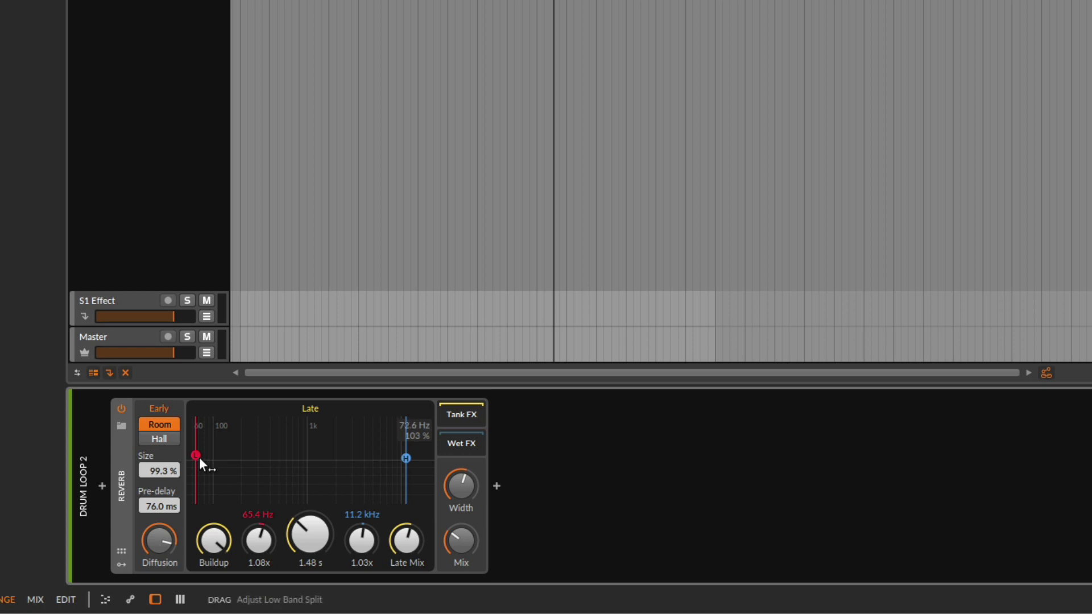
pyautogui.moveTo(197, 456)
pyautogui.mouseDown()
pyautogui.moveTo(205, 462)
pyautogui.moveTo(196, 459)
pyautogui.mouseUp()
pyautogui.press('space')
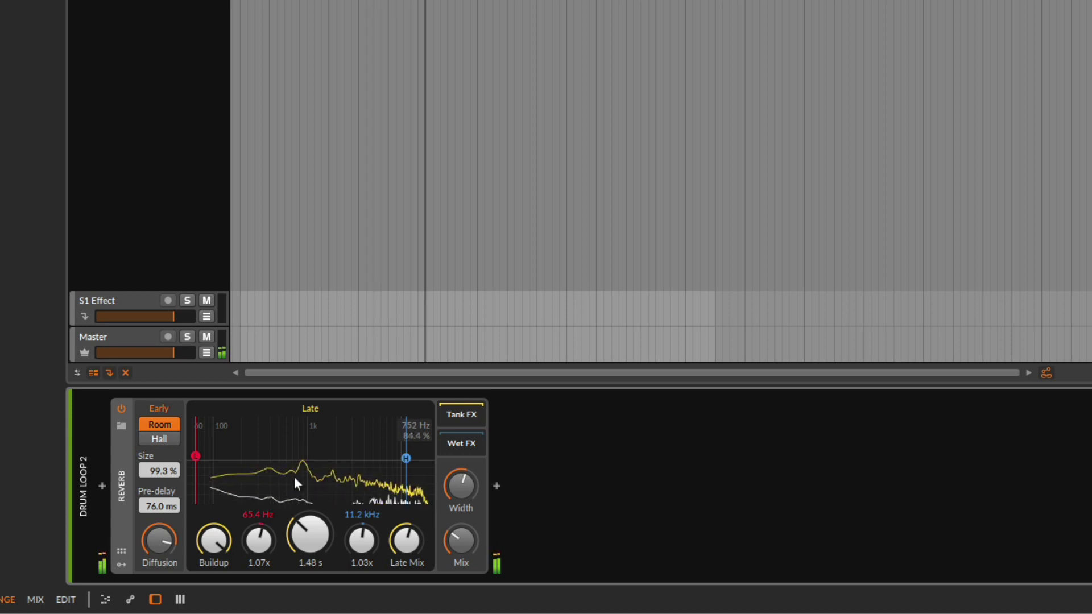
# Move the low band split to 920 Hz and audition the loop with the low band reverb factor at 1.55x.
pyautogui.moveTo(205, 462); pyautogui.dragTo(304, 472)
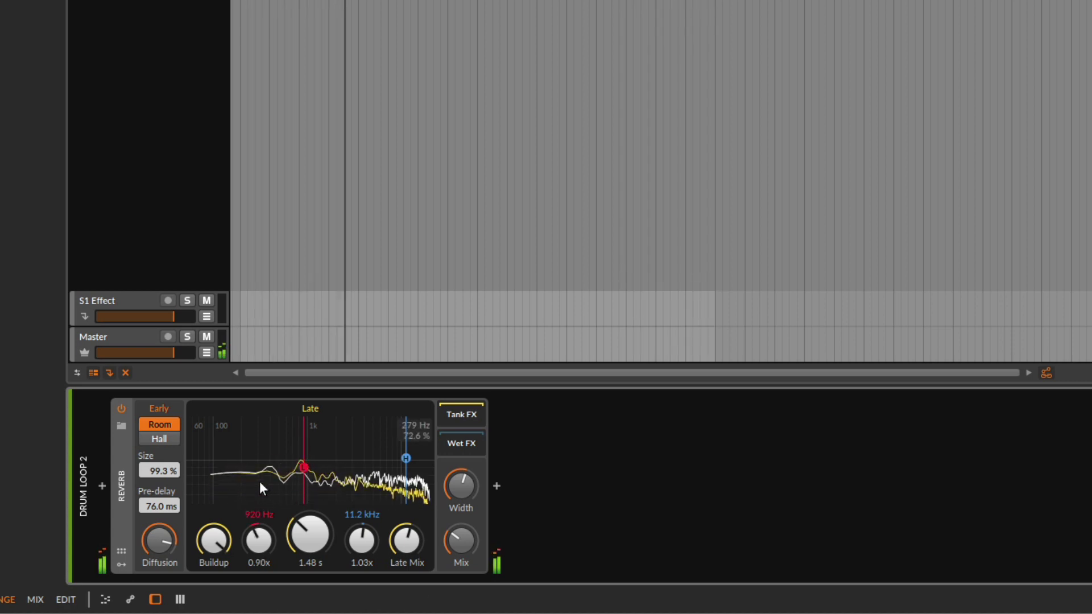
pyautogui.moveTo(255, 541); pyautogui.dragTo(255, 499)
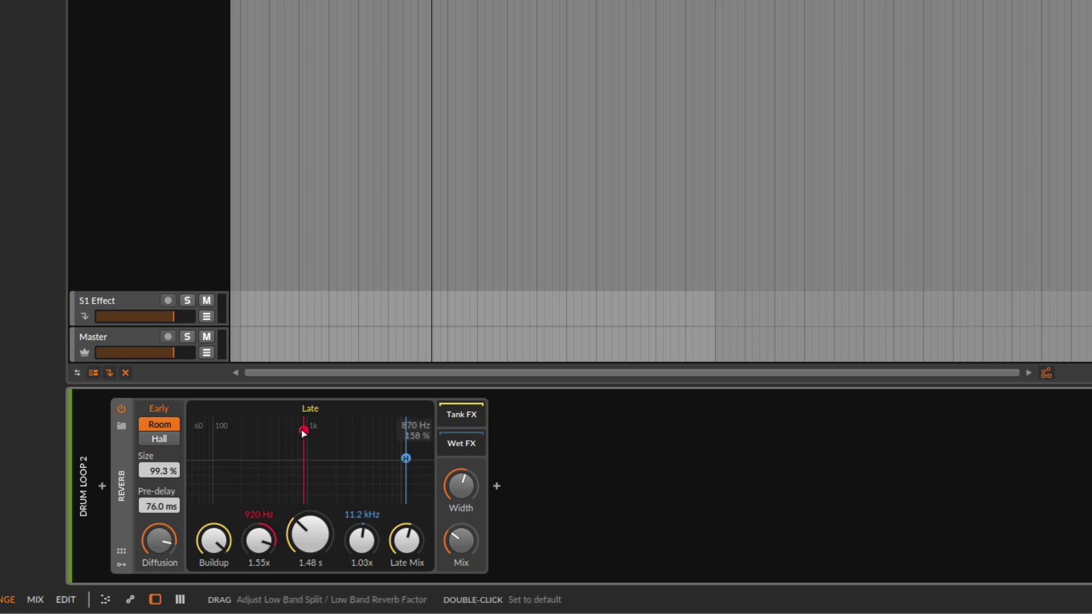
pyautogui.press('space')
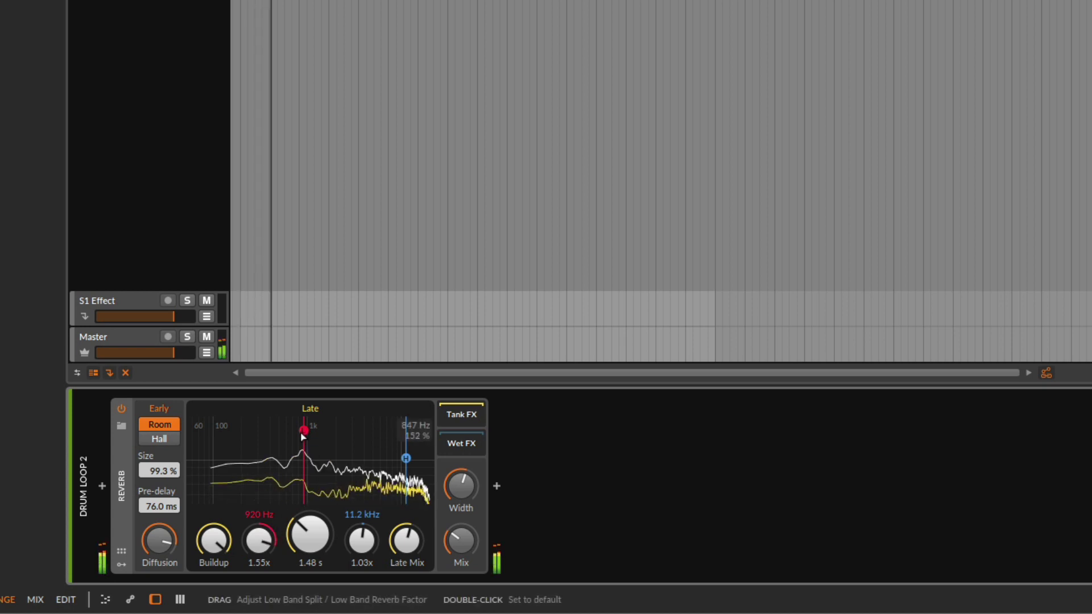
# Audition the low band reverb factor at 0.56x with the Reverb Mix at 57.0 %, and set the factor to 1.14x.
pyautogui.moveTo(304, 431); pyautogui.dragTo(304, 500)
pyautogui.moveTo(462, 541)
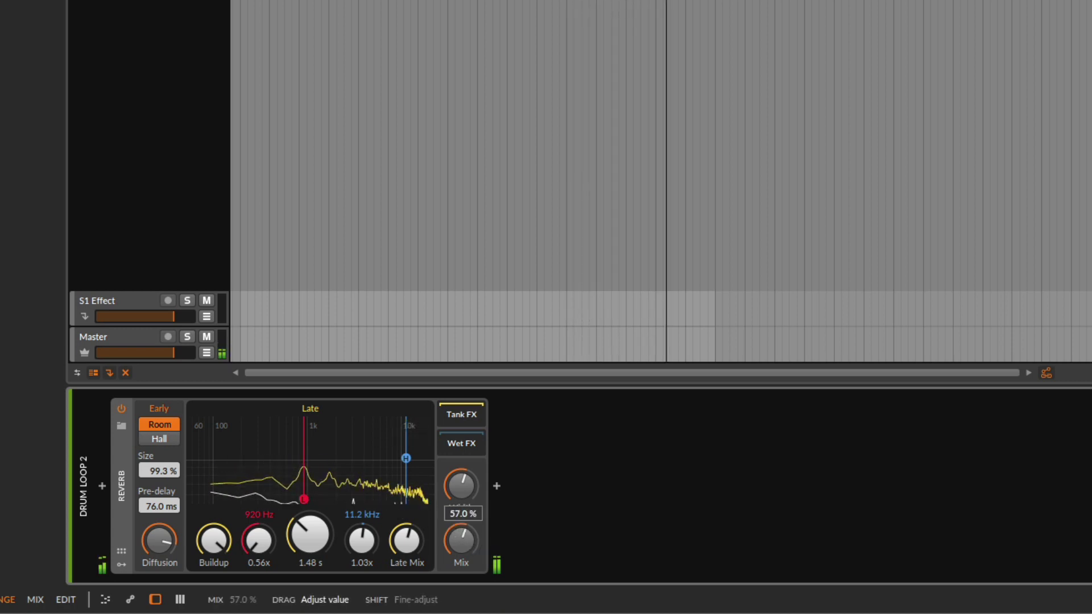
pyautogui.moveTo(255, 547)
pyautogui.mouseDown()
pyautogui.moveTo(255, 487)
pyautogui.moveTo(256, 539)
pyautogui.mouseUp()
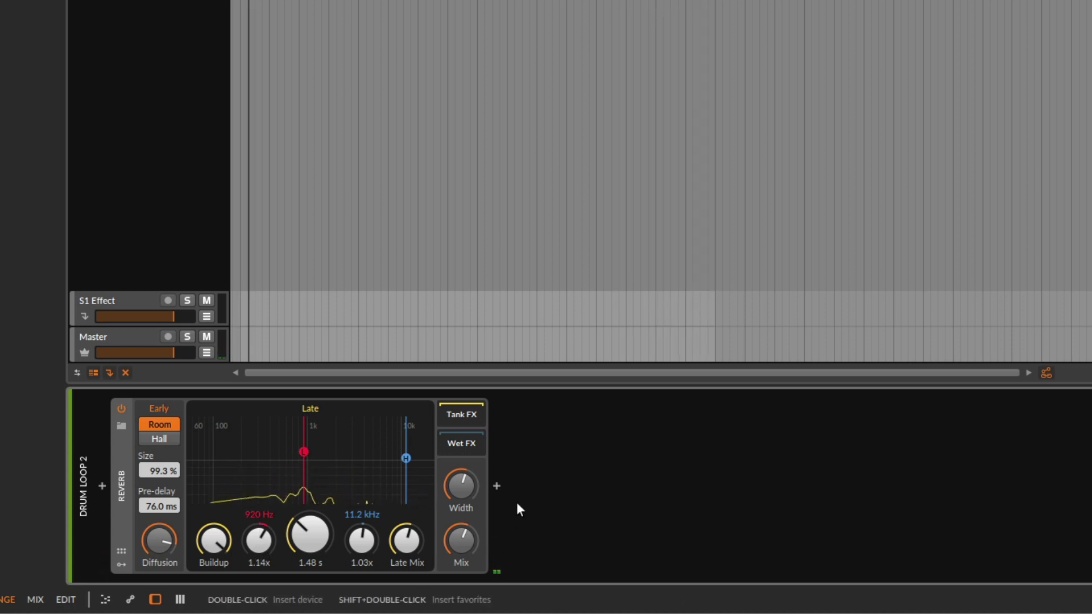
# Reset the high band reverb factor to 1.00x and audition it at 1.61x and 0.56x while the loop plays.
pyautogui.doubleClick(406, 459)
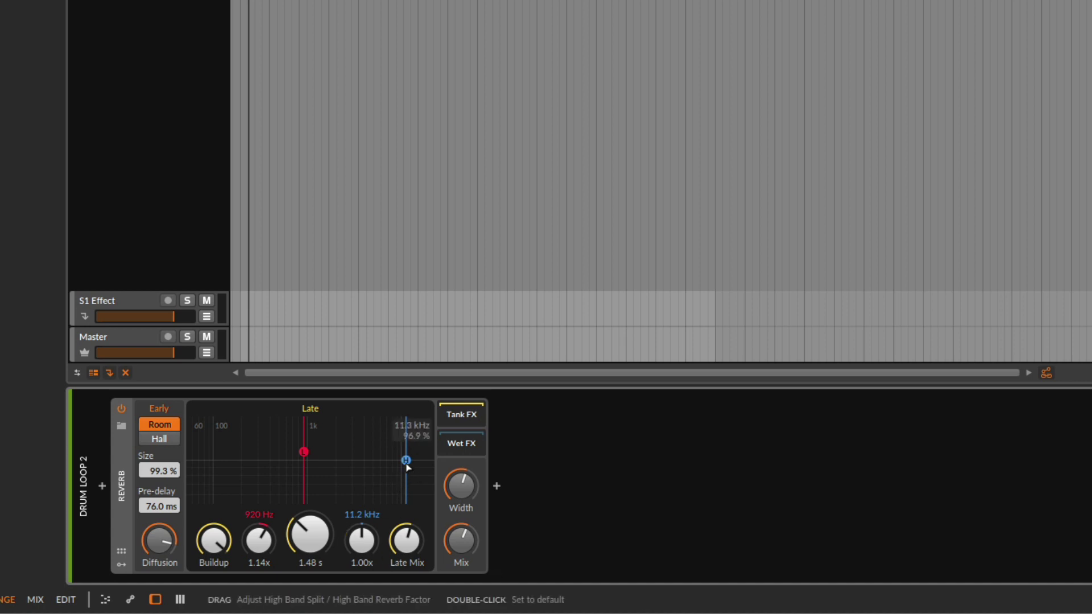
pyautogui.press('space')
pyautogui.moveTo(360, 540); pyautogui.dragTo(360, 506)
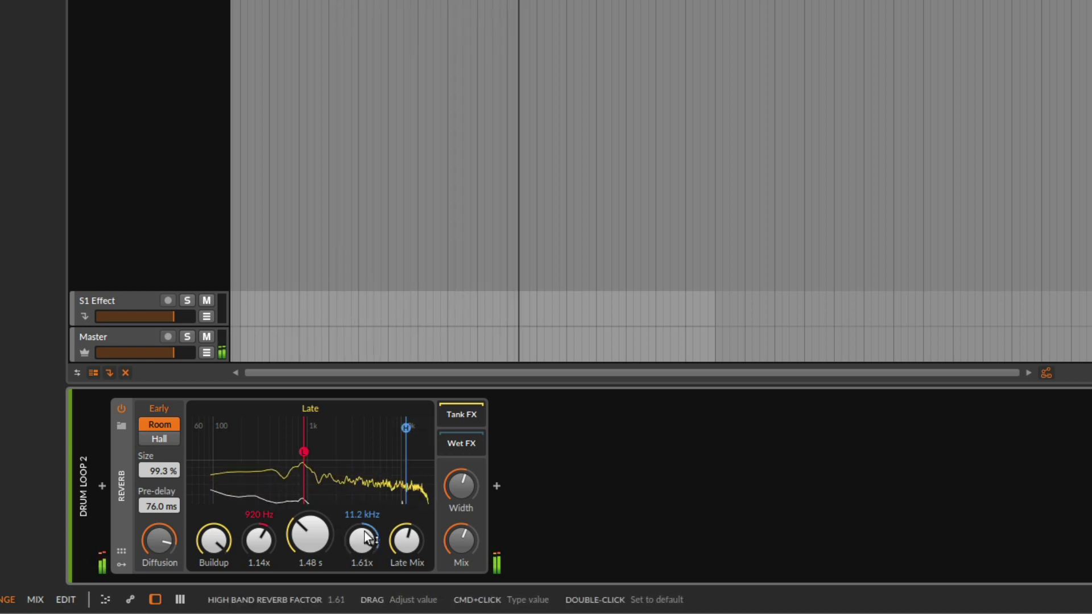
pyautogui.moveTo(403, 434); pyautogui.dragTo(405, 500)
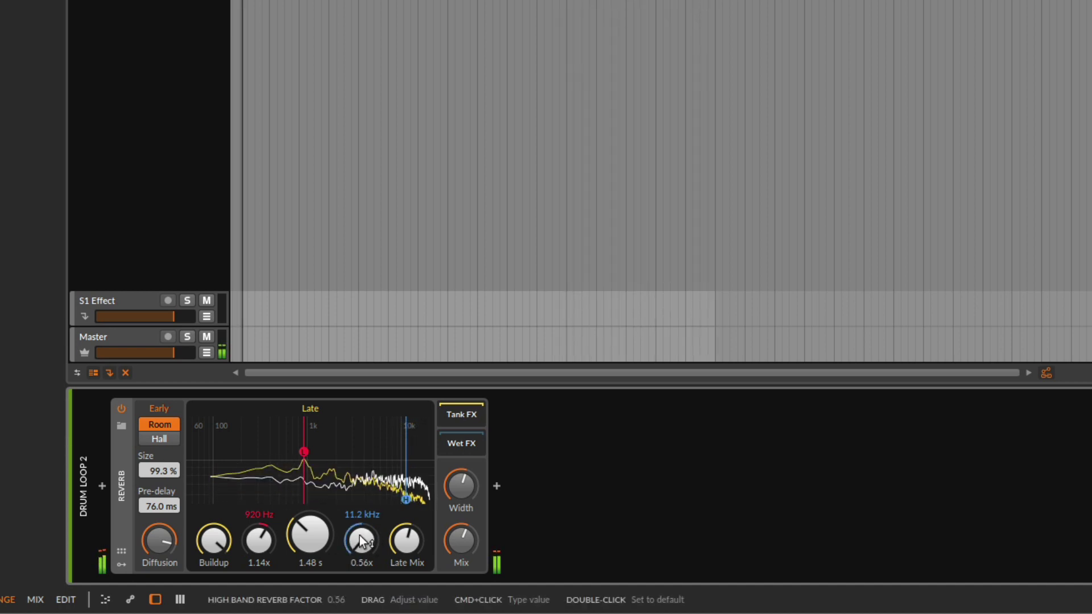
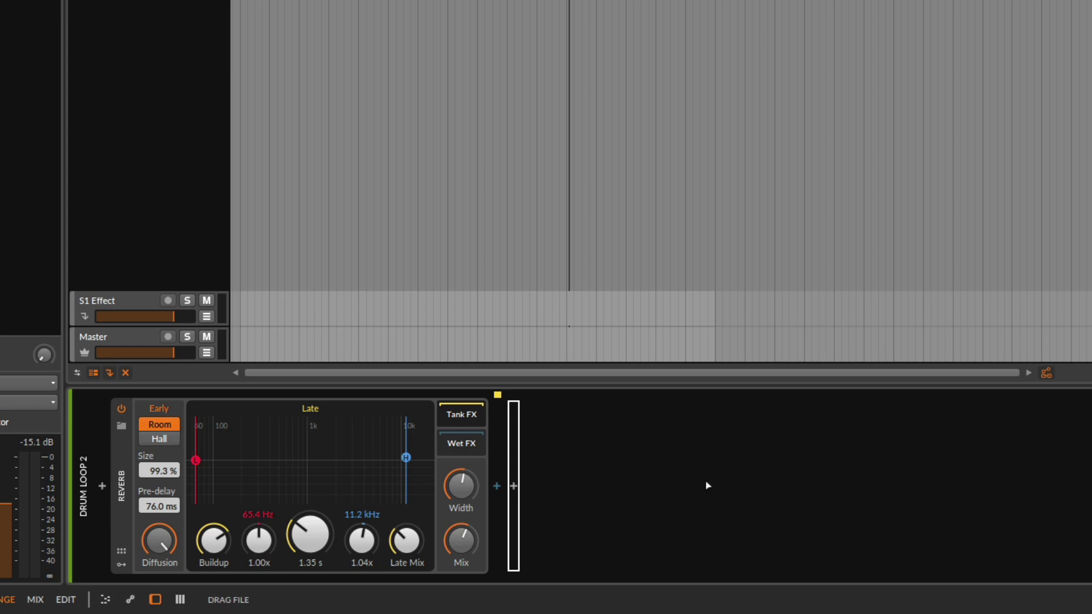
# Try an EQ-5 after the Reverb with band 5 as a 4-pole low-pass at 653 Hz, and delete the device after listening.
pyautogui.moveTo(708, 485); pyautogui.dragTo(698, 479)
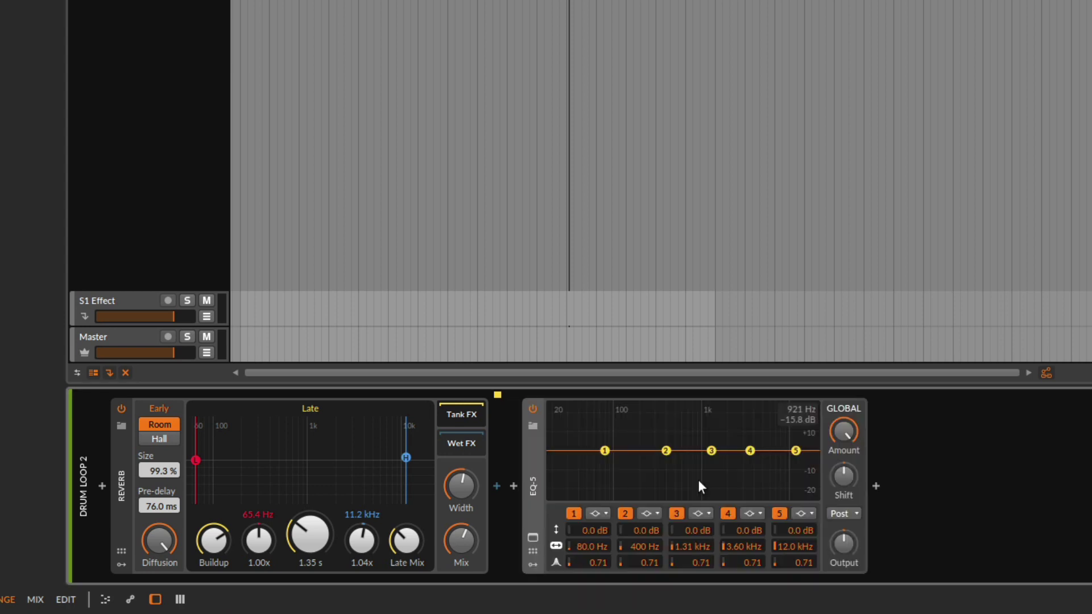
pyautogui.click(808, 513)
pyautogui.click(825, 568)
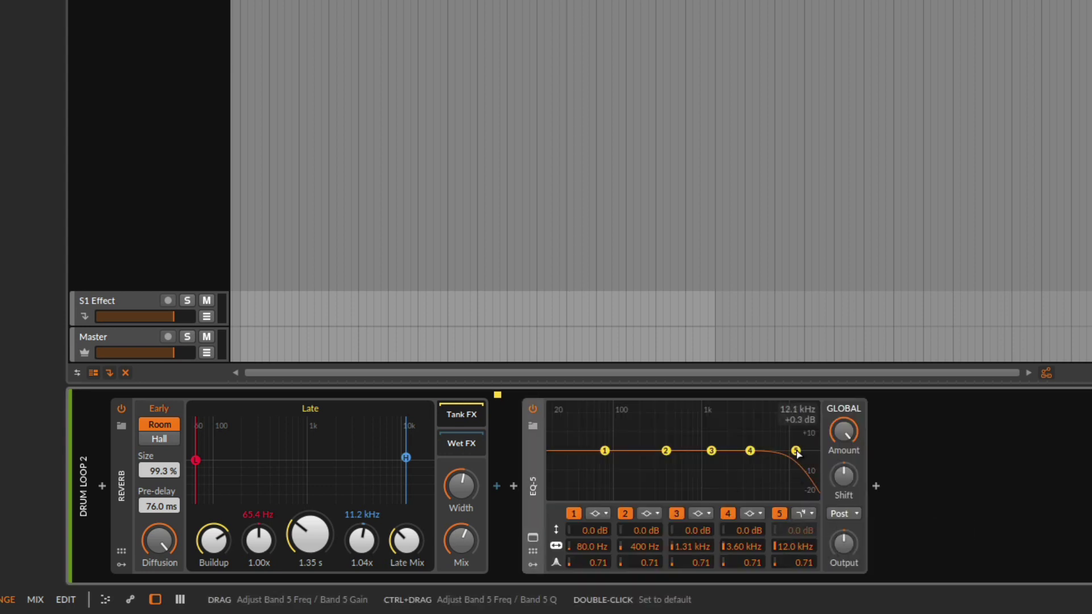
pyautogui.moveTo(796, 451); pyautogui.dragTo(684, 458)
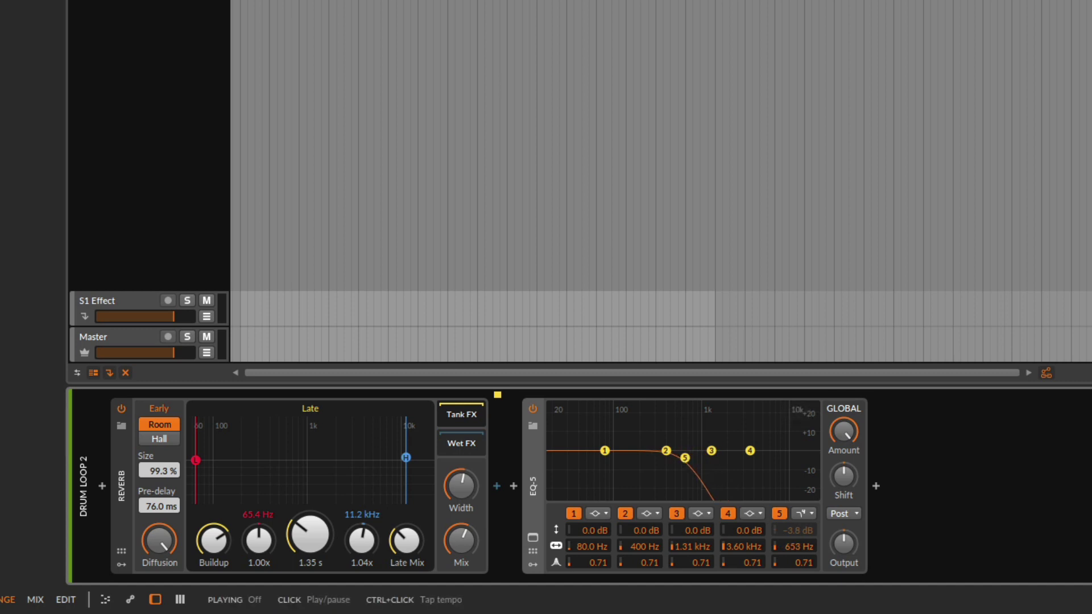
pyautogui.press('space')
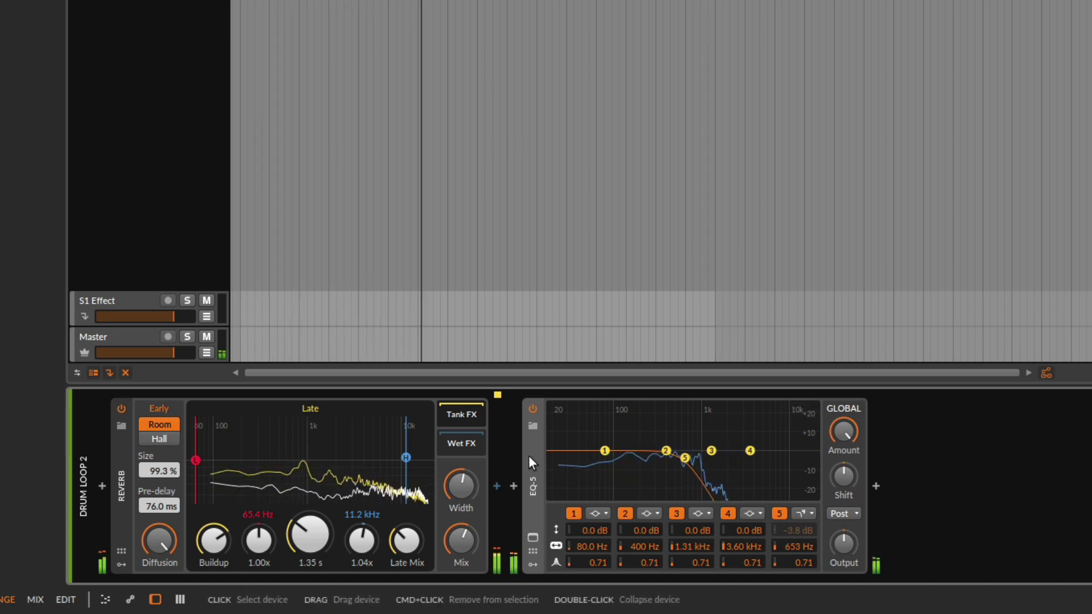
pyautogui.press('space')
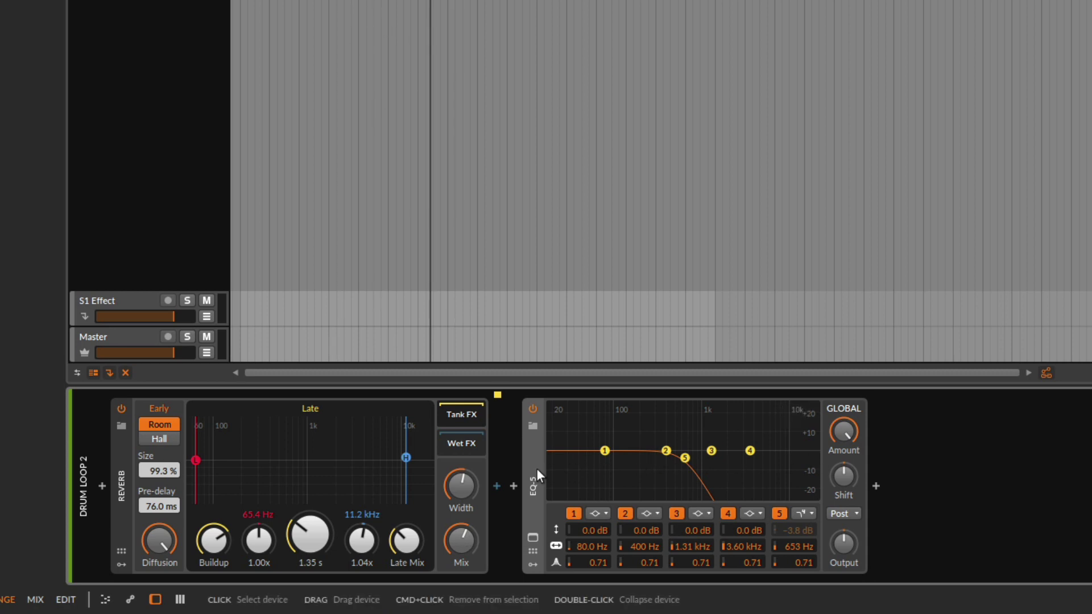
pyautogui.press('Delete')
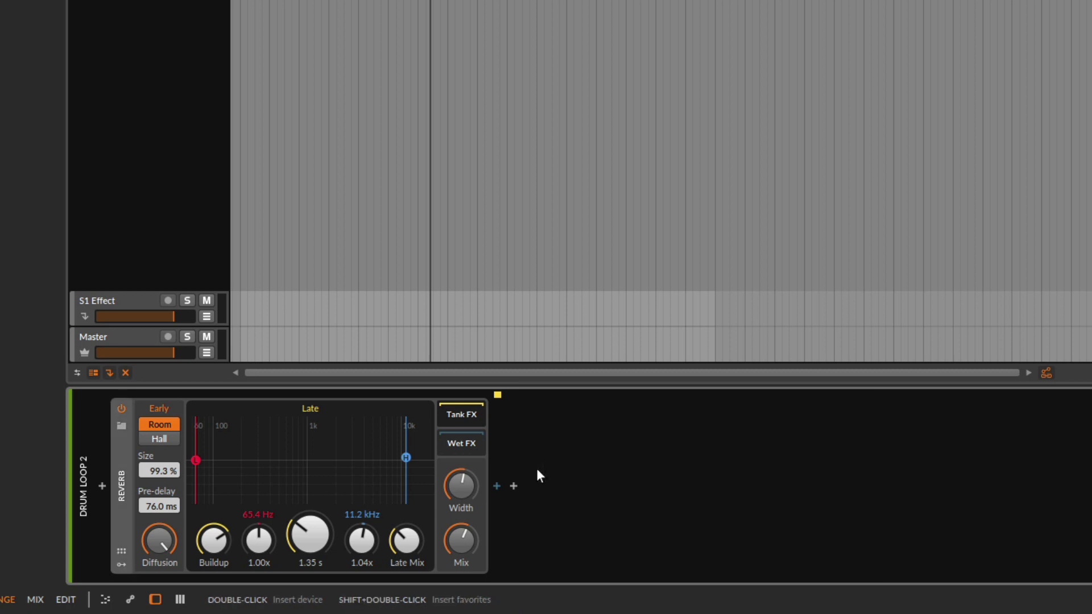
# Insert an EQ-5 into the Reverb's Tank FX and set band 5 to a 4-pole low-pass at 232 Hz while the loop plays.
pyautogui.moveTo(709, 364); pyautogui.dragTo(475, 414)
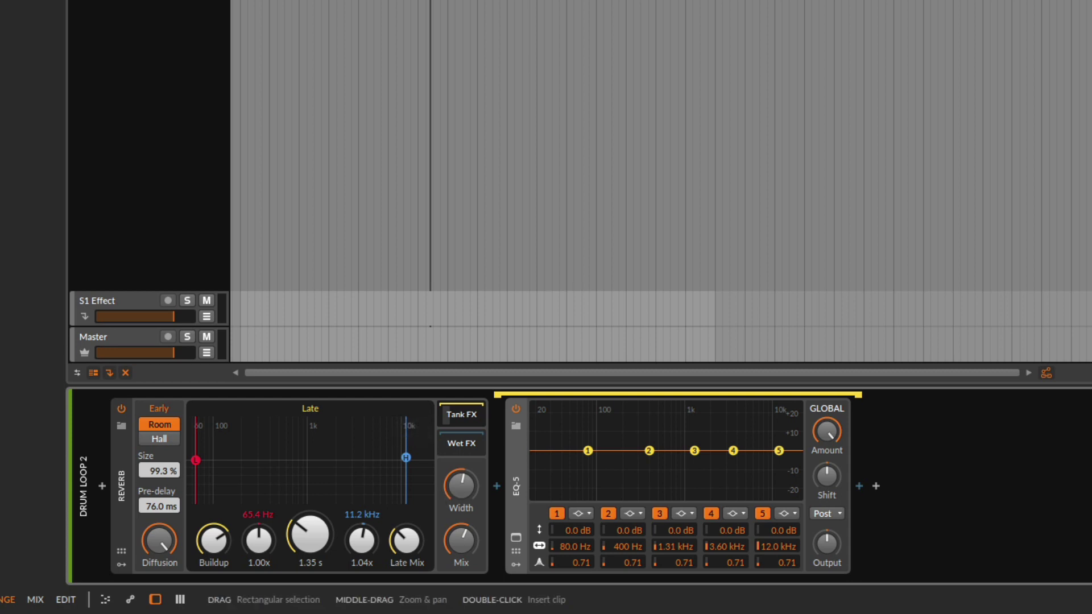
pyautogui.press('space')
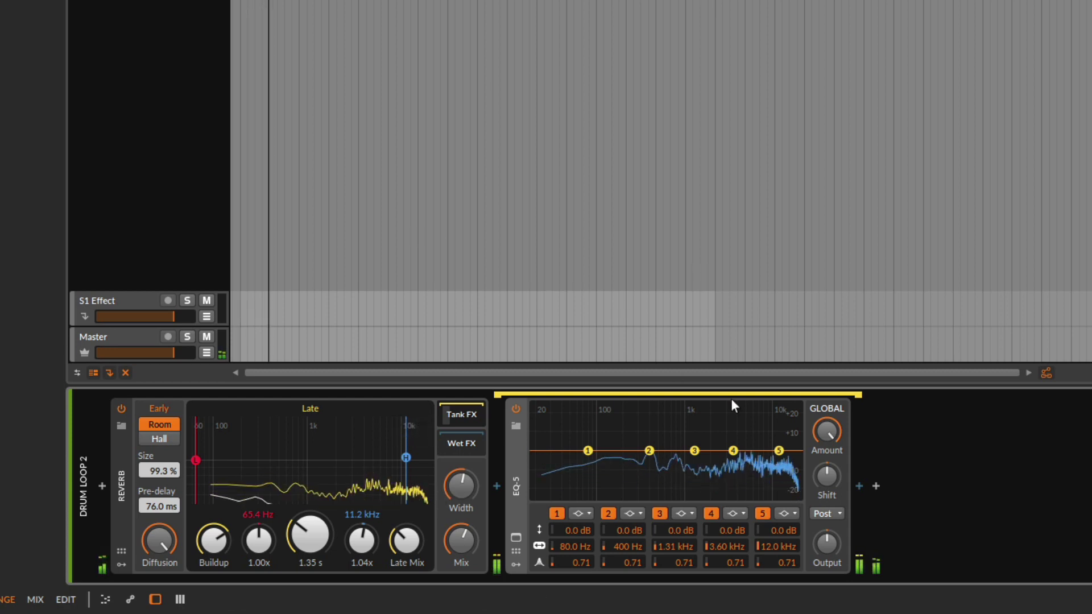
pyautogui.click(790, 513)
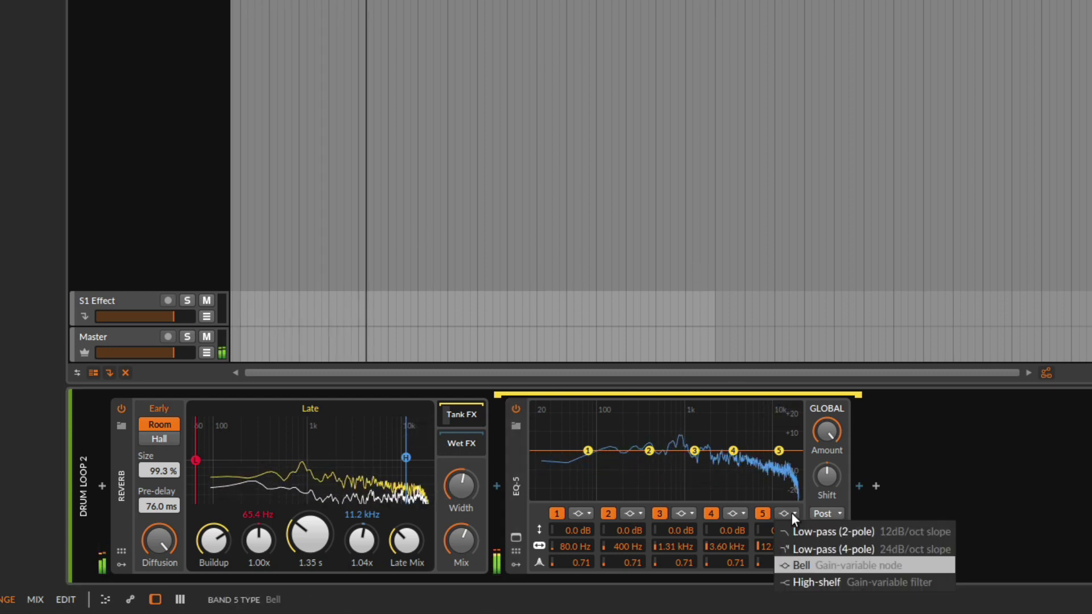
pyautogui.click(831, 553)
pyautogui.moveTo(788, 453); pyautogui.dragTo(622, 455)
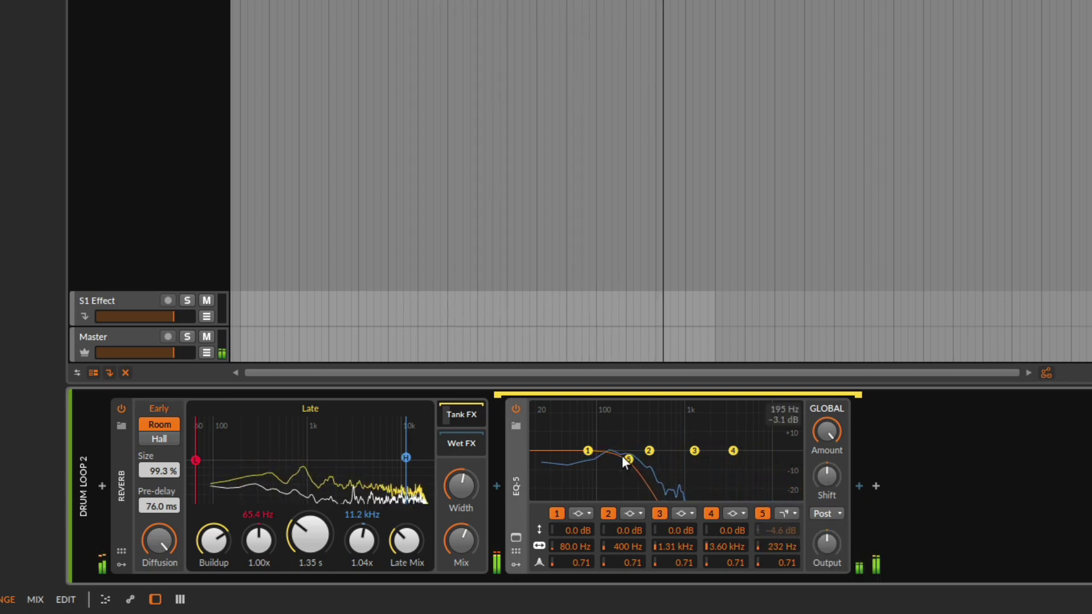
# Set the Reverb Mix to fully wet, raise the Late Mix, and compare the sound with the Tank FX EQ-5 off and on.
pyautogui.moveTo(462, 541); pyautogui.dragTo(462, 512)
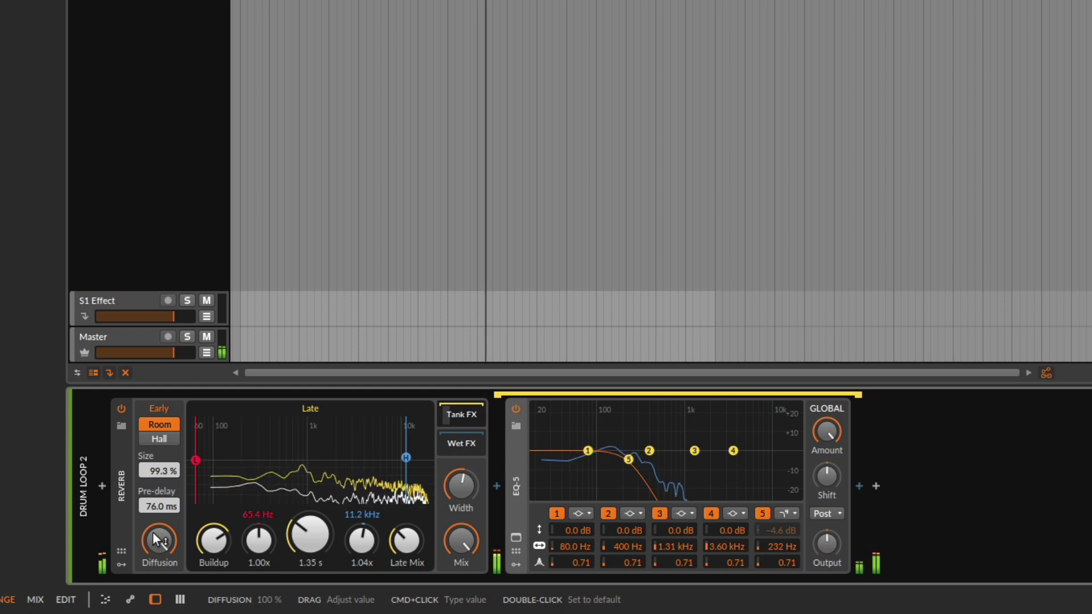
pyautogui.moveTo(407, 547); pyautogui.dragTo(407, 544)
pyautogui.click(517, 409)
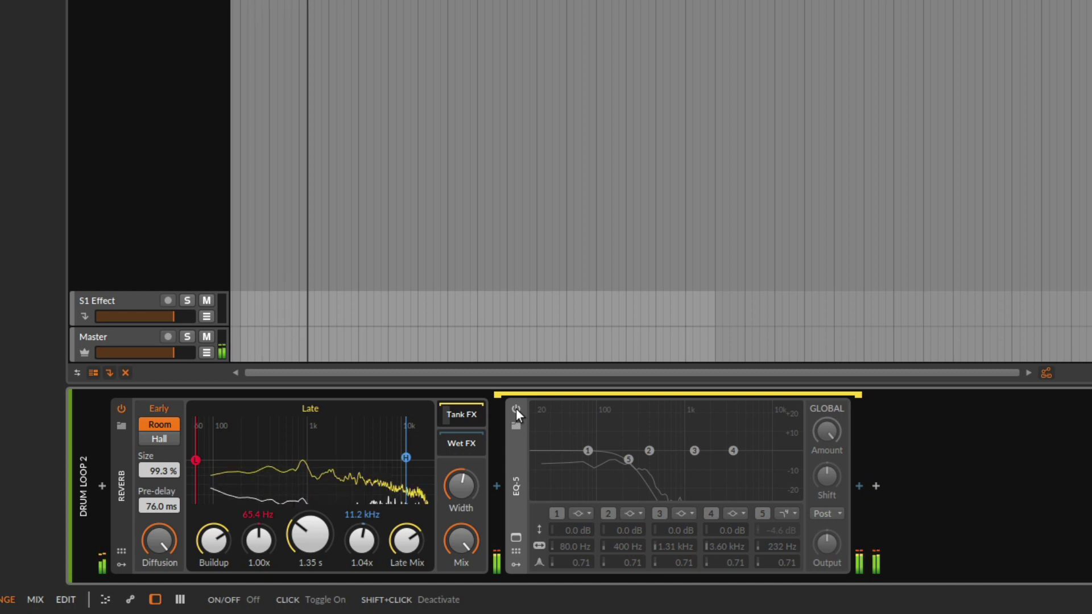
pyautogui.click(516, 408)
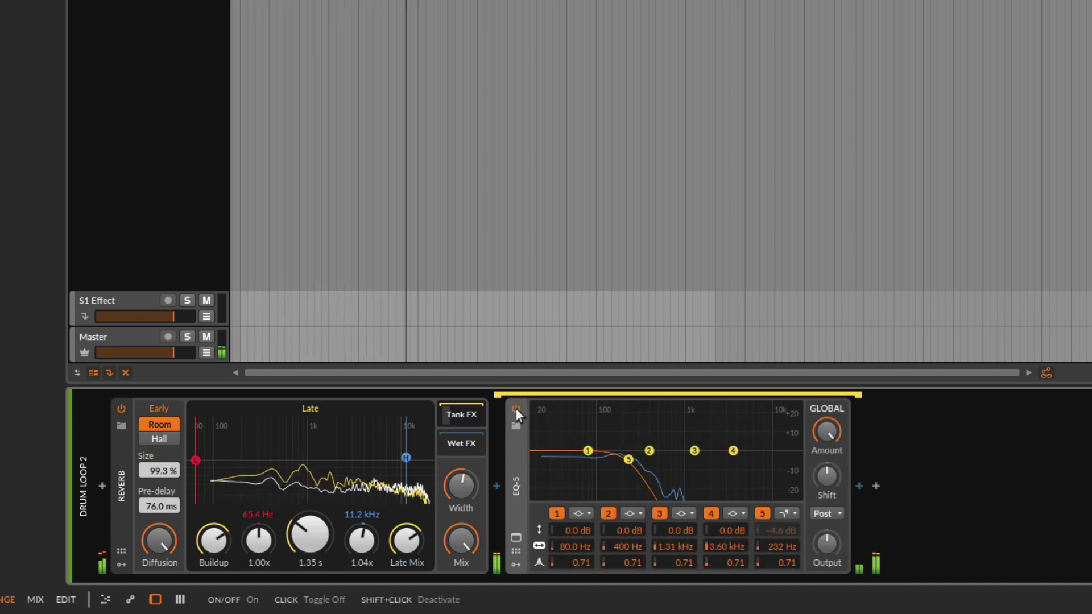
pyautogui.press('space')
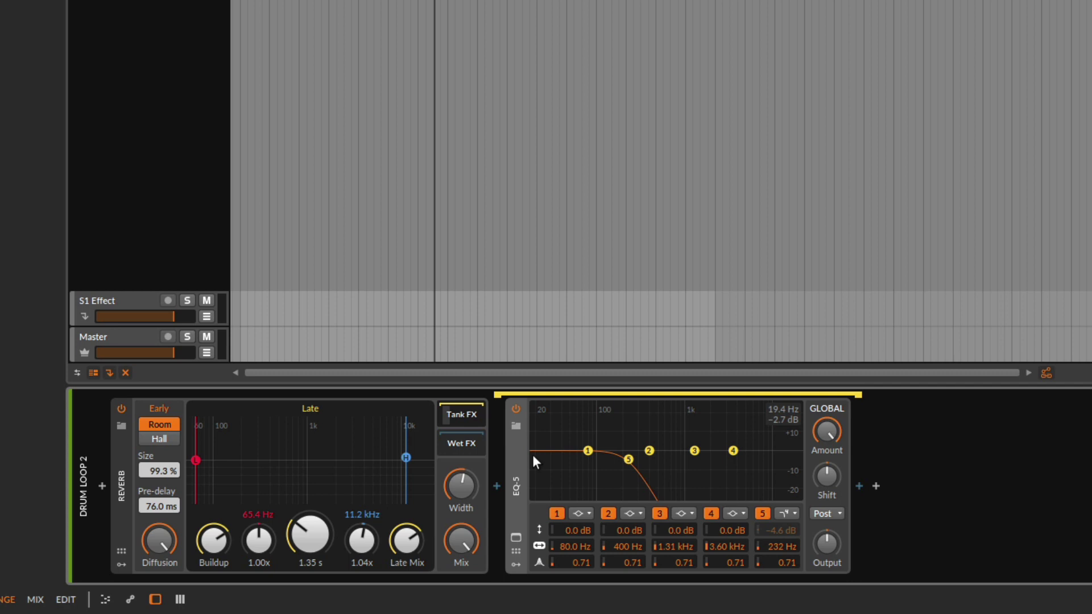
# Replace the Tank FX EQ-5 with one in the Wet FX chain, using band 5 as a 4-pole low-pass at 1.20 kHz.
pyautogui.press('Delete')
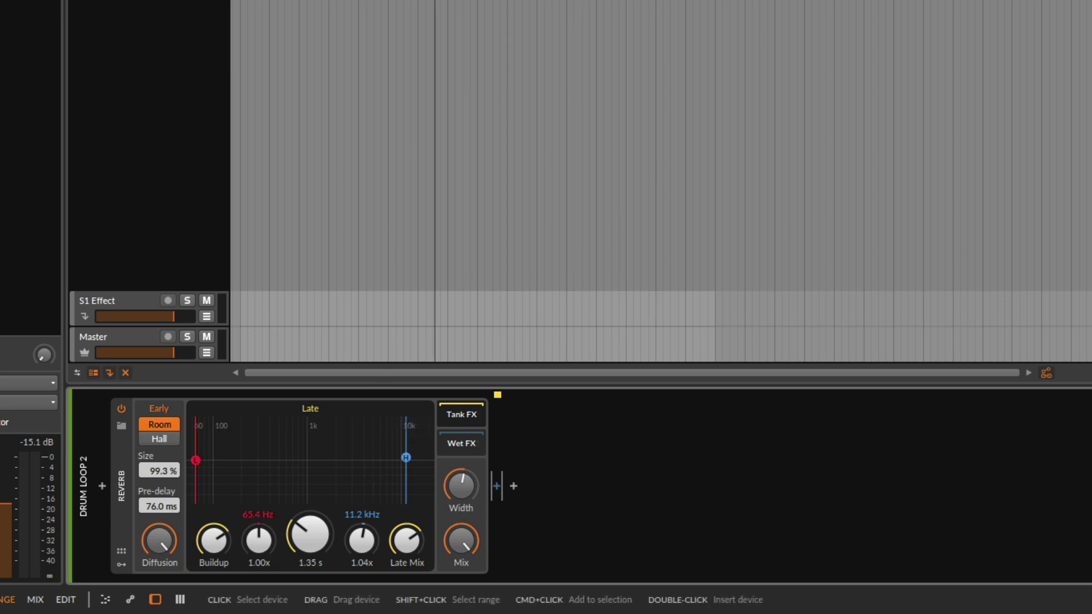
pyautogui.moveTo(1091, 255); pyautogui.dragTo(470, 444)
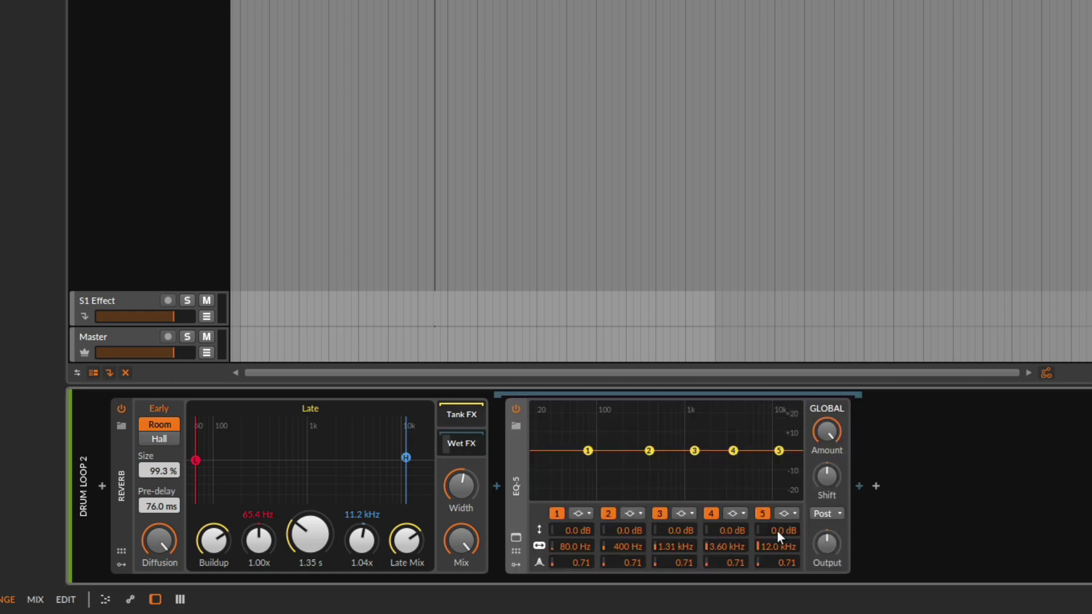
pyautogui.click(787, 513)
pyautogui.click(813, 549)
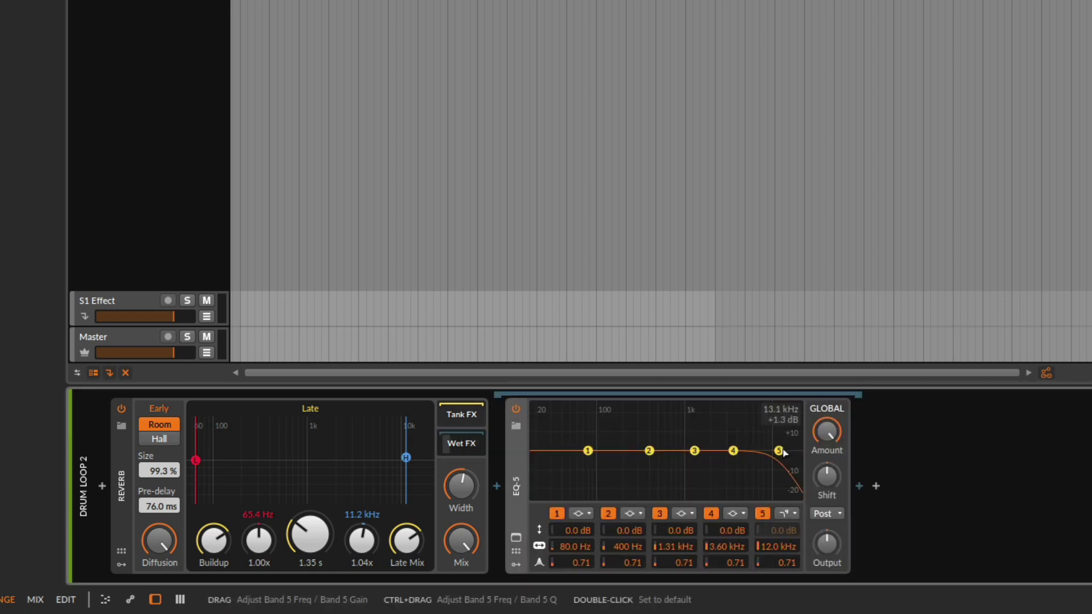
pyautogui.moveTo(779, 451); pyautogui.dragTo(692, 464)
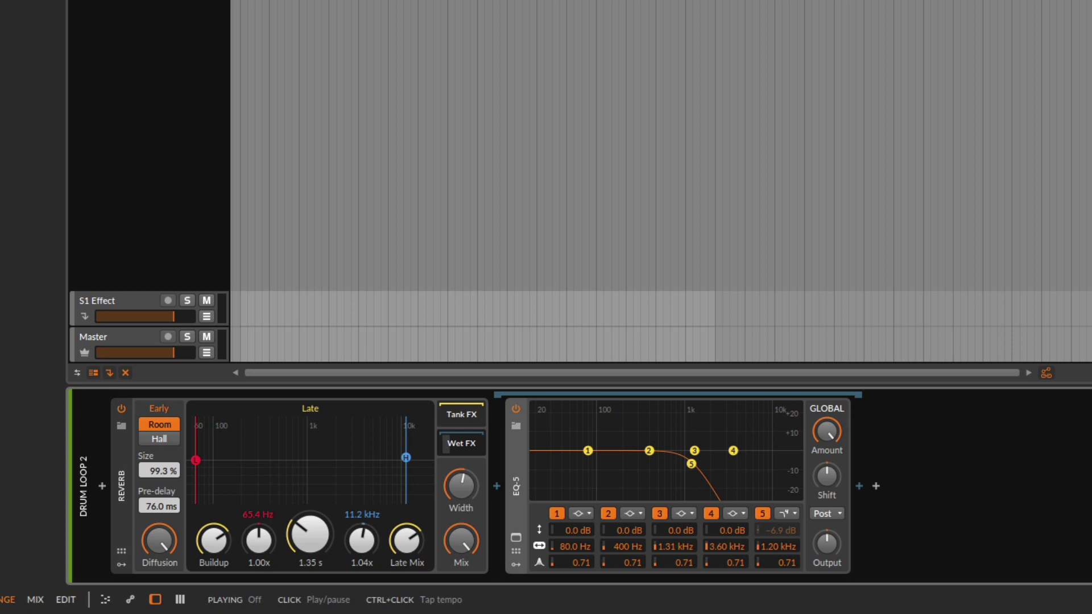
# Play the loop, lower the Reverb Mix to slightly below half, and compare the sound with the Wet FX EQ-5 off and on.
pyautogui.press('space')
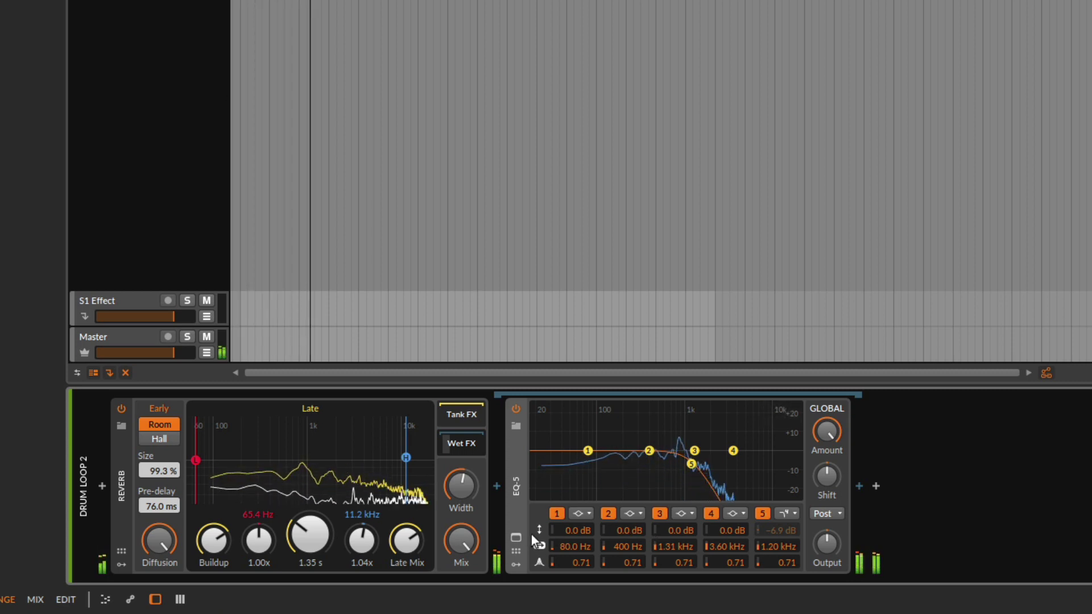
pyautogui.moveTo(461, 541); pyautogui.dragTo(466, 537)
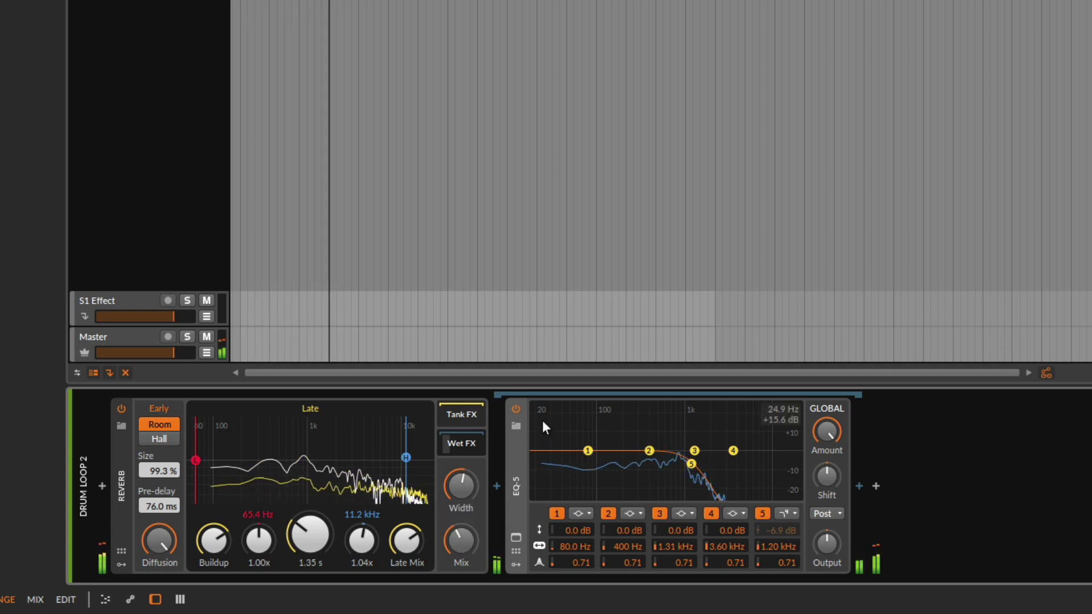
pyautogui.click(517, 409)
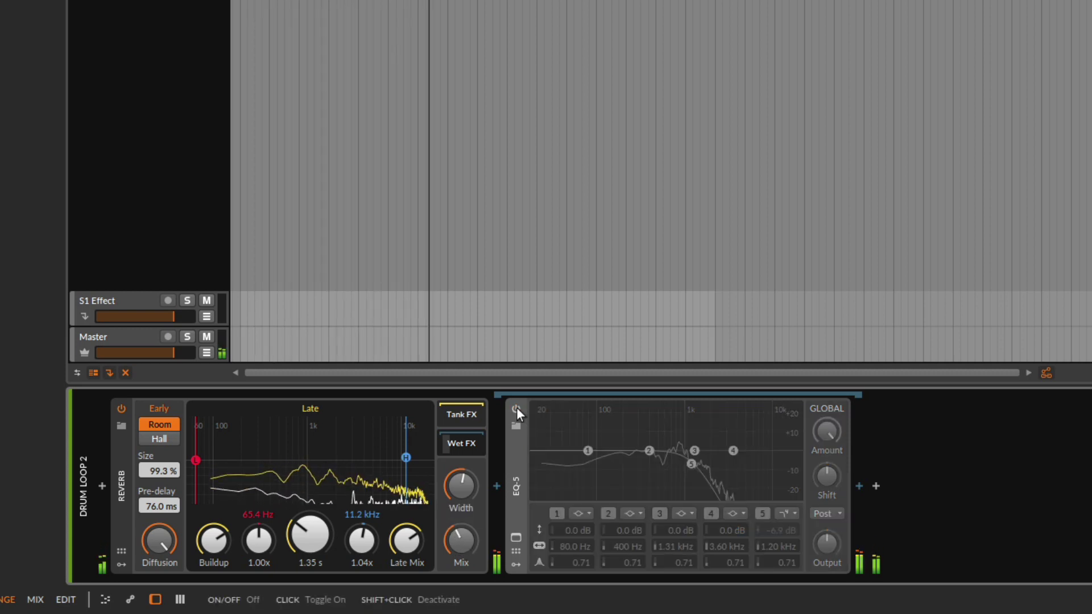
pyautogui.click(517, 408)
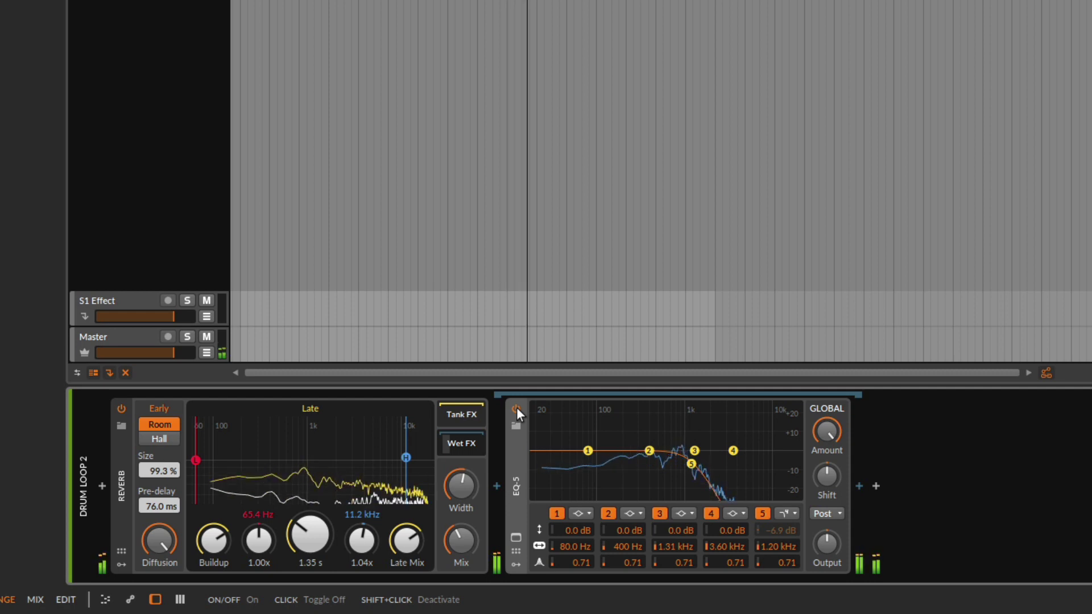
# Compare the sound with the Wet FX EQ-5 bypassed and active once more, and remove that EQ-5 from the chain.
pyautogui.click(516, 409)
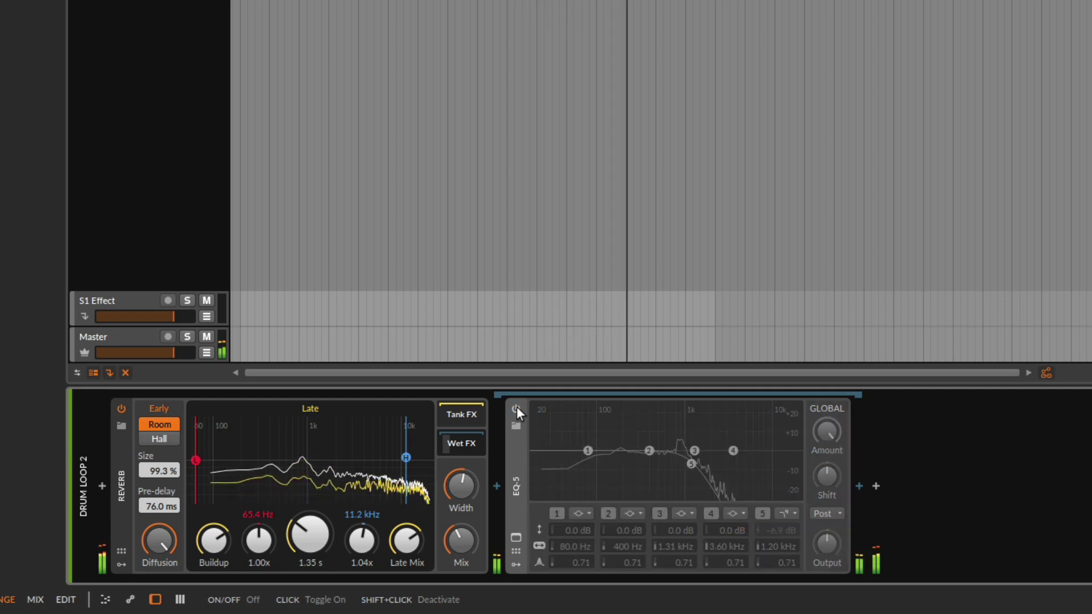
pyautogui.click(516, 408)
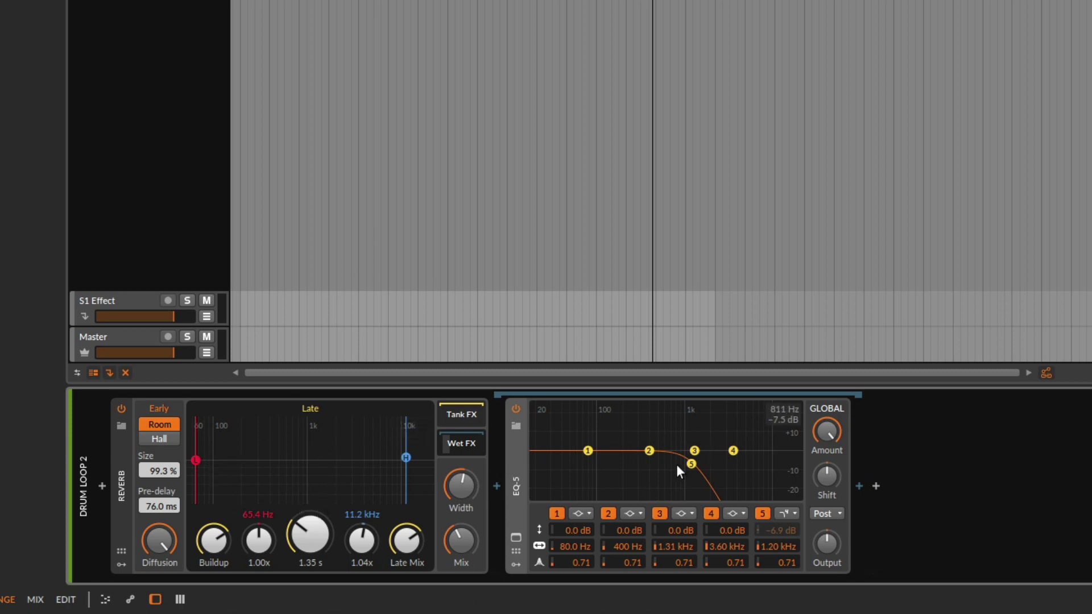
pyautogui.press('Delete')
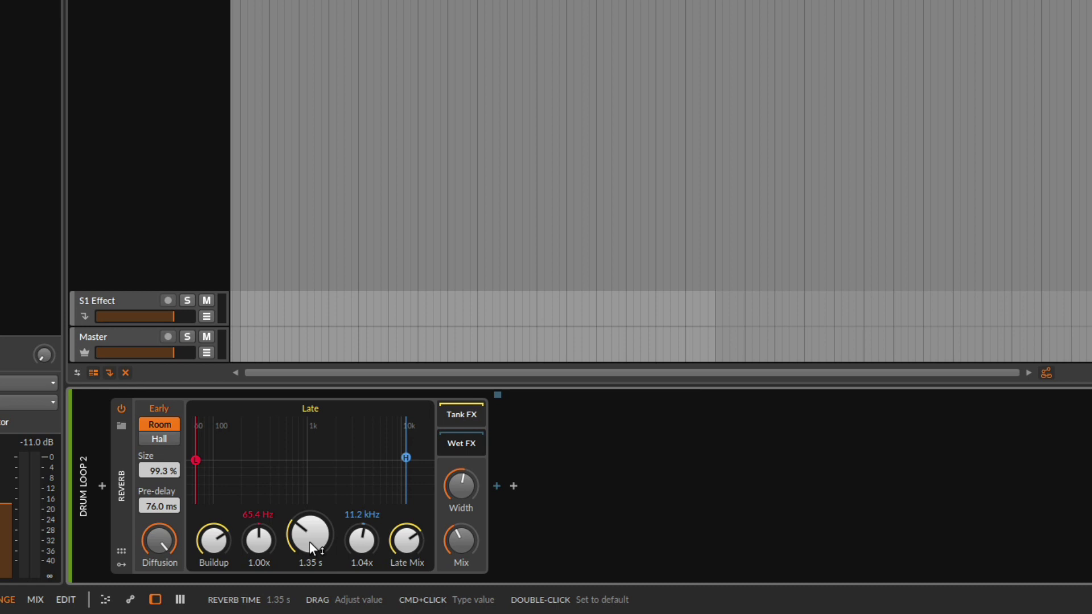
# Set the Reverb's time to 30.9 s, Pre-delay to 5.50 ms, Mix to 28% and Late Mix to 22%.
pyautogui.moveTo(309, 543); pyautogui.dragTo(309, 472)
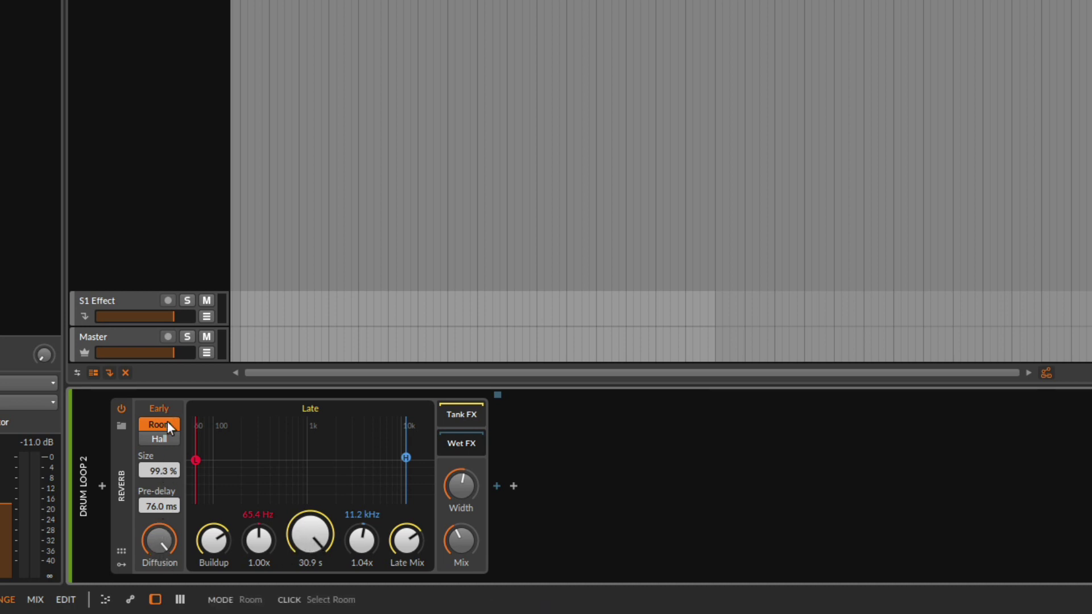
pyautogui.moveTo(167, 506); pyautogui.dragTo(168, 512)
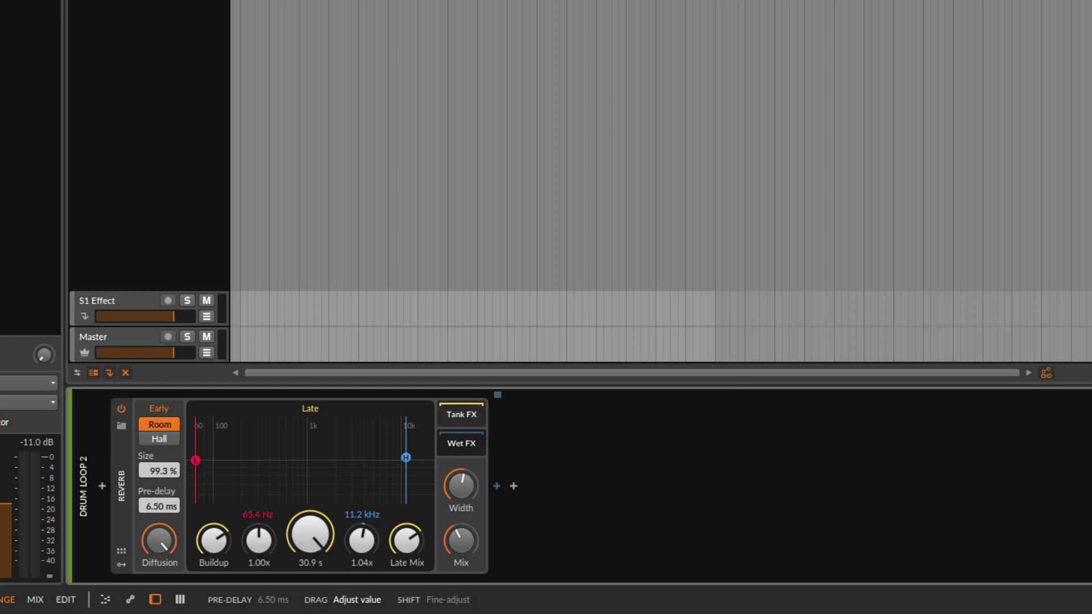
pyautogui.moveTo(465, 535); pyautogui.dragTo(406, 539)
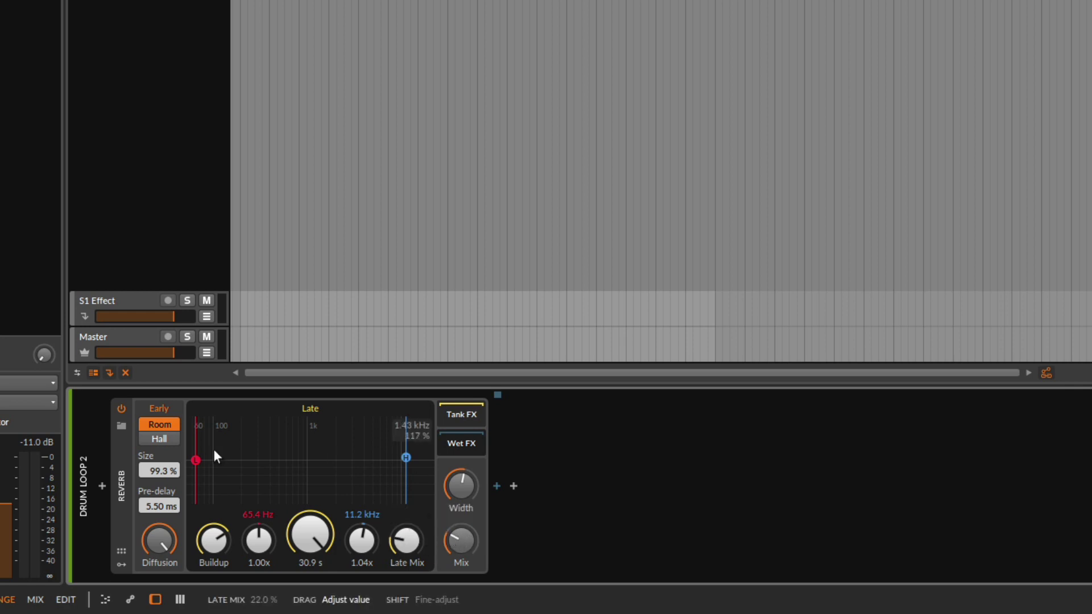
# Set the Reverb's low band split to 821 Hz with a 1.25x factor and the high band split to 6.46 kHz.
pyautogui.moveTo(195, 460); pyautogui.dragTo(254, 454)
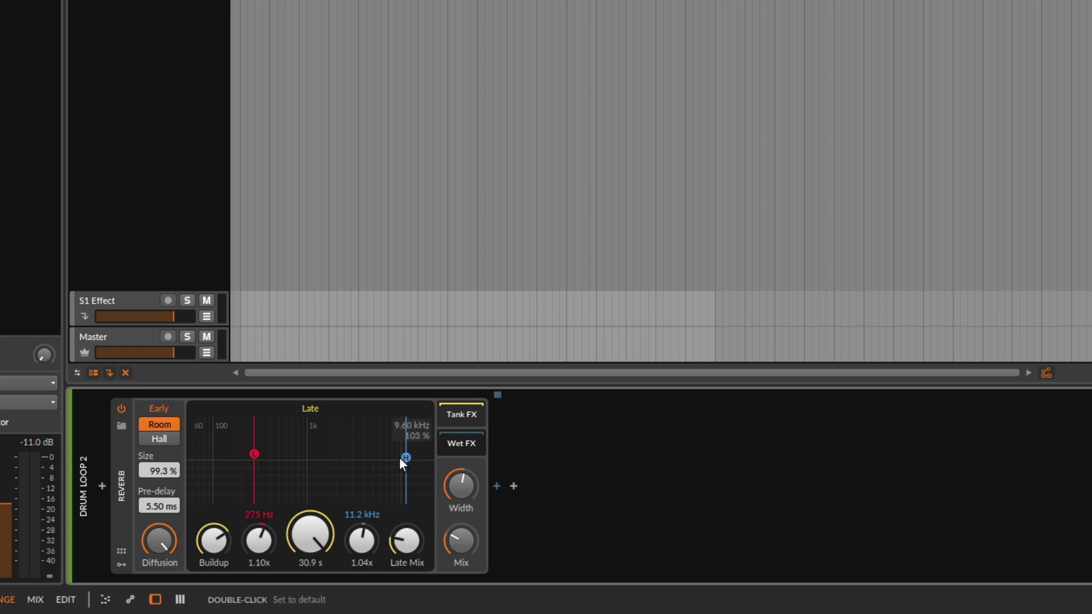
pyautogui.moveTo(406, 457); pyautogui.dragTo(386, 463)
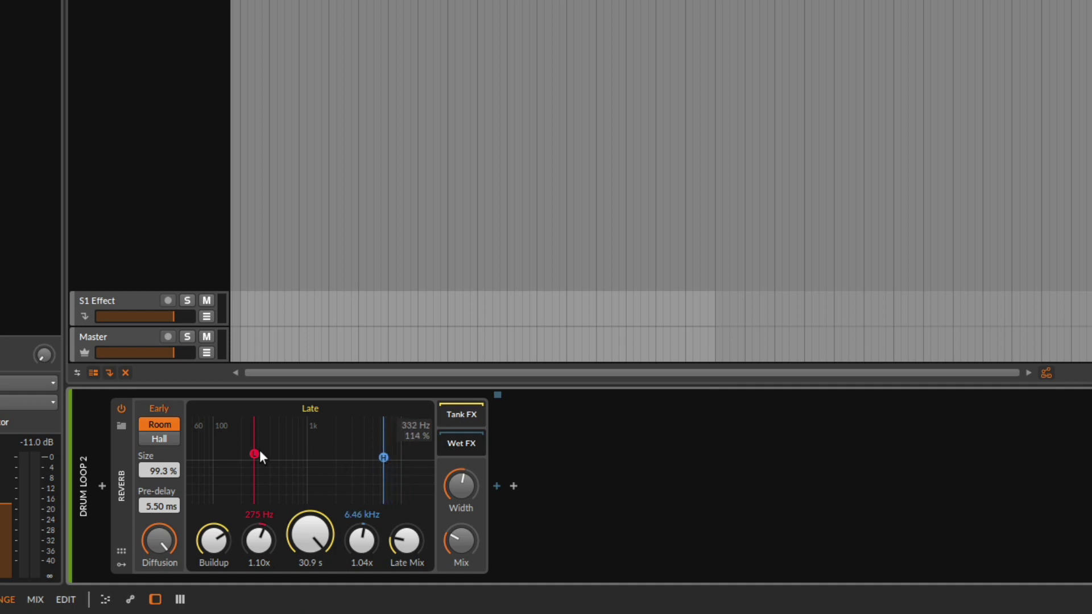
pyautogui.moveTo(260, 450); pyautogui.dragTo(300, 447)
# Play the loop, set Reverb Time to 955 ms, Buildup to maximum, Mix slightly higher, and the high band split to 11.2 kHz at 0.64x.
pyautogui.press('space')
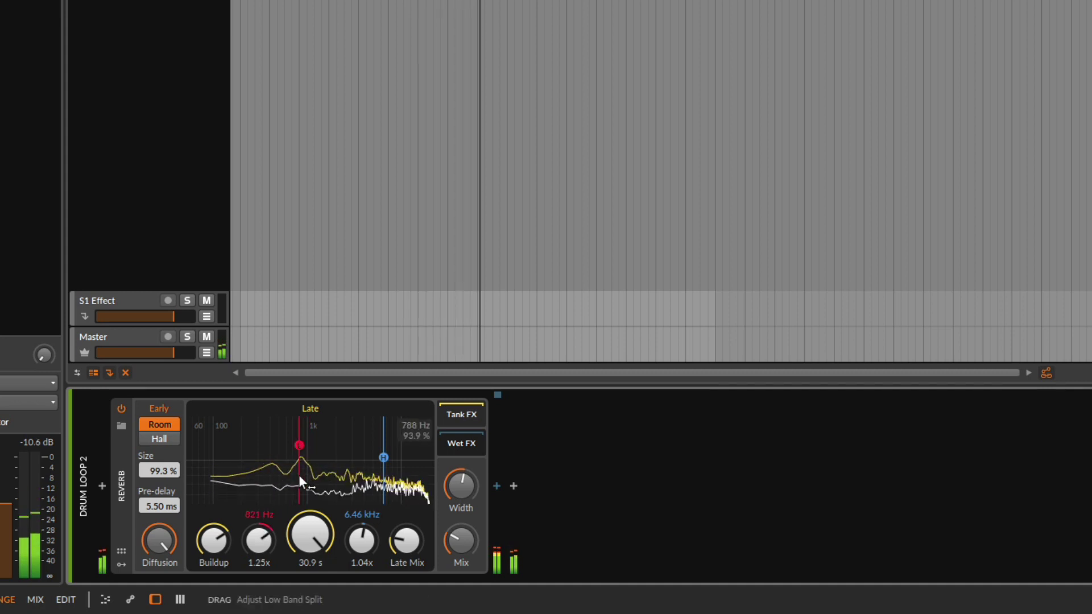
pyautogui.moveTo(309, 524); pyautogui.dragTo(308, 586)
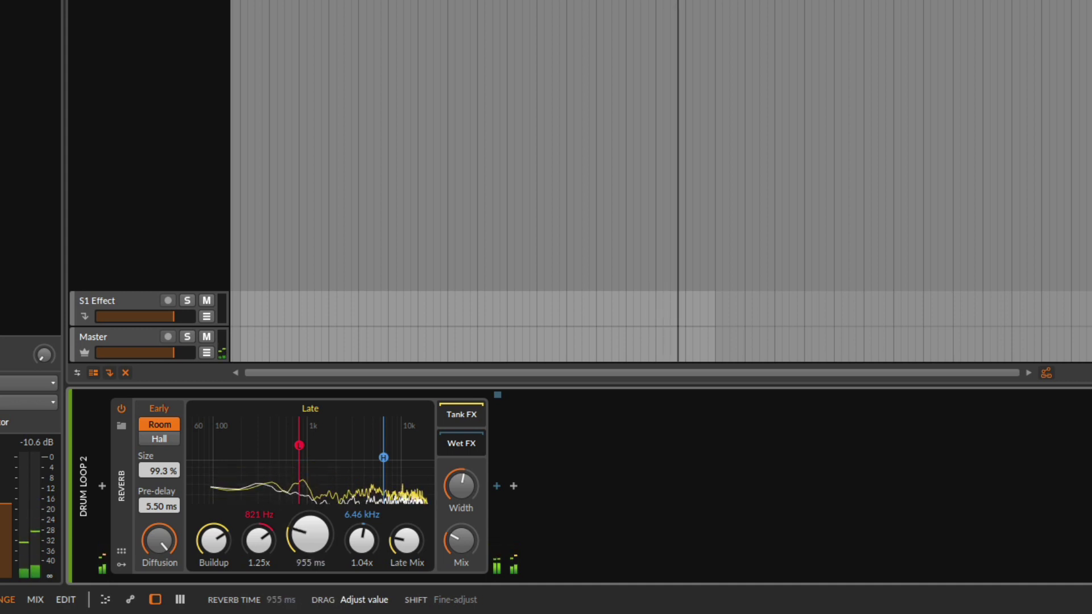
pyautogui.moveTo(213, 541)
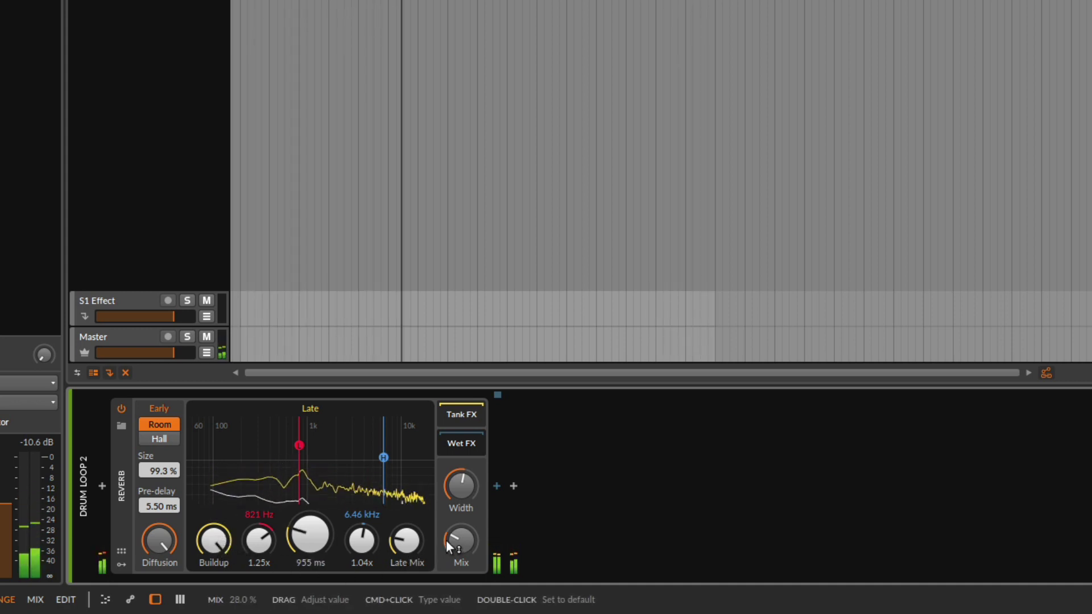
pyautogui.moveTo(458, 541); pyautogui.dragTo(455, 544)
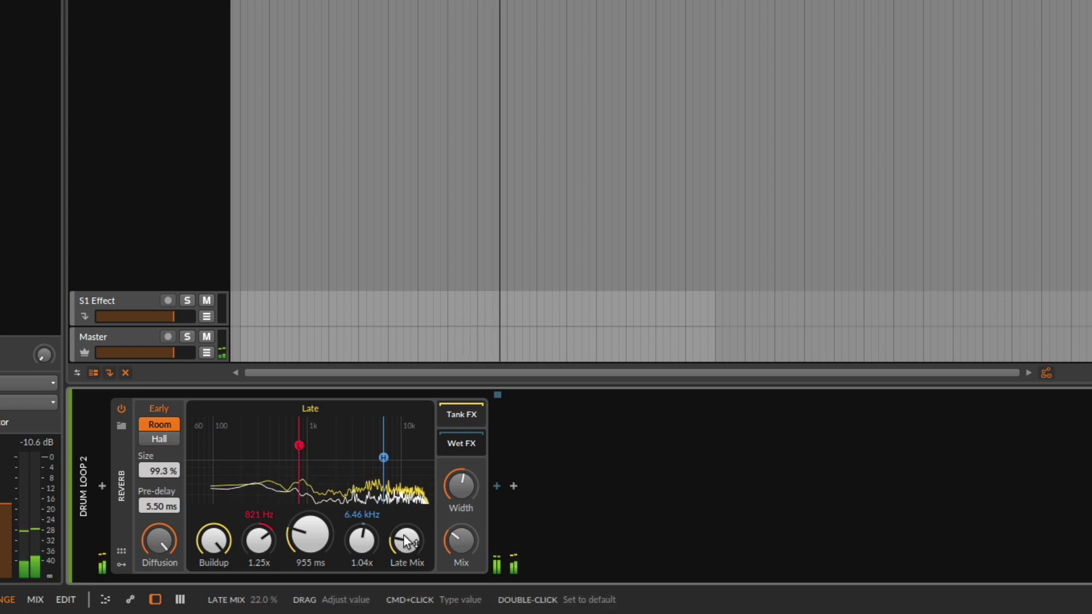
pyautogui.moveTo(384, 460)
pyautogui.moveTo(394, 458); pyautogui.dragTo(407, 496)
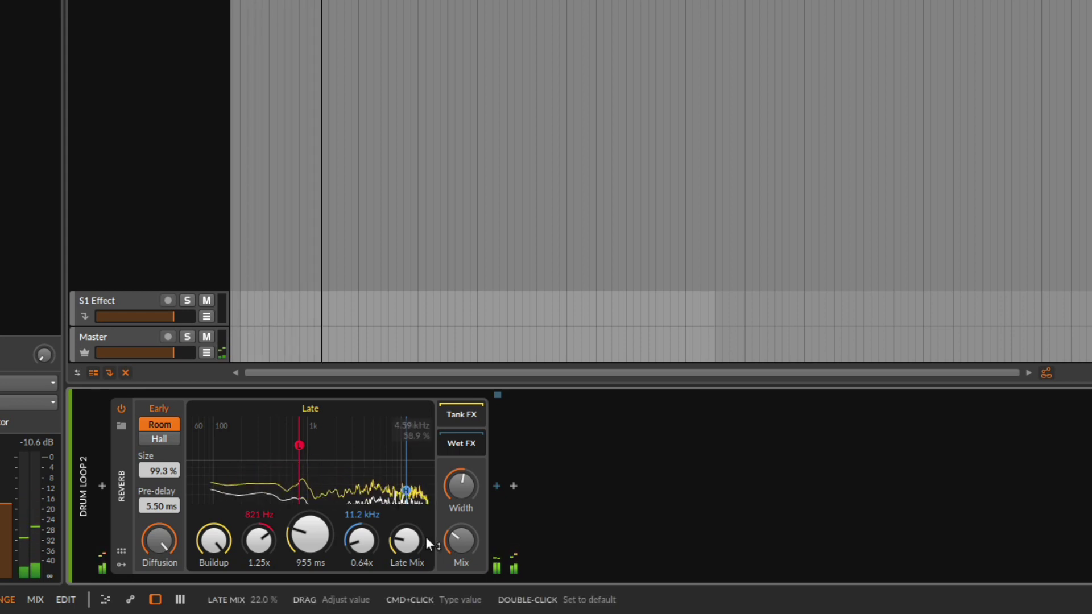
# Compare the loop with the Reverb device off and on, and lower its Mix to 19%.
pyautogui.click(121, 409)
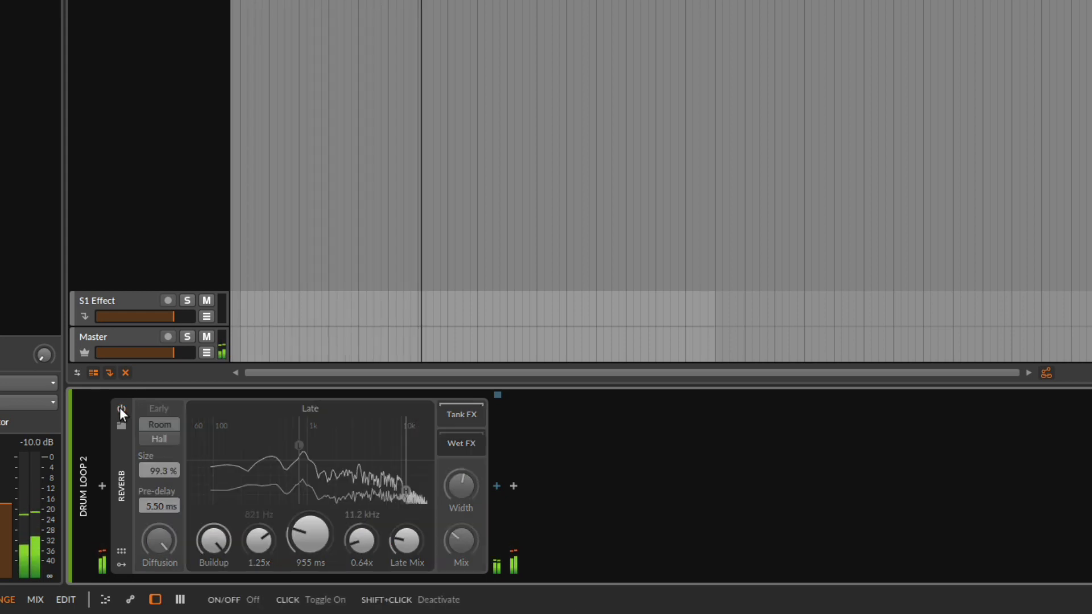
pyautogui.click(121, 409)
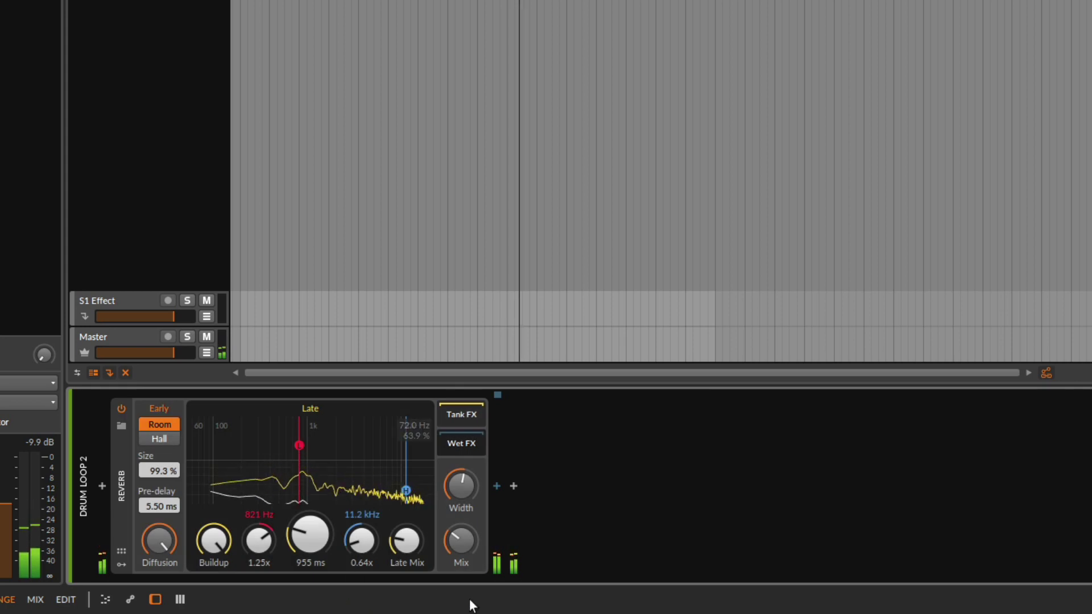
pyautogui.moveTo(462, 534); pyautogui.dragTo(463, 536)
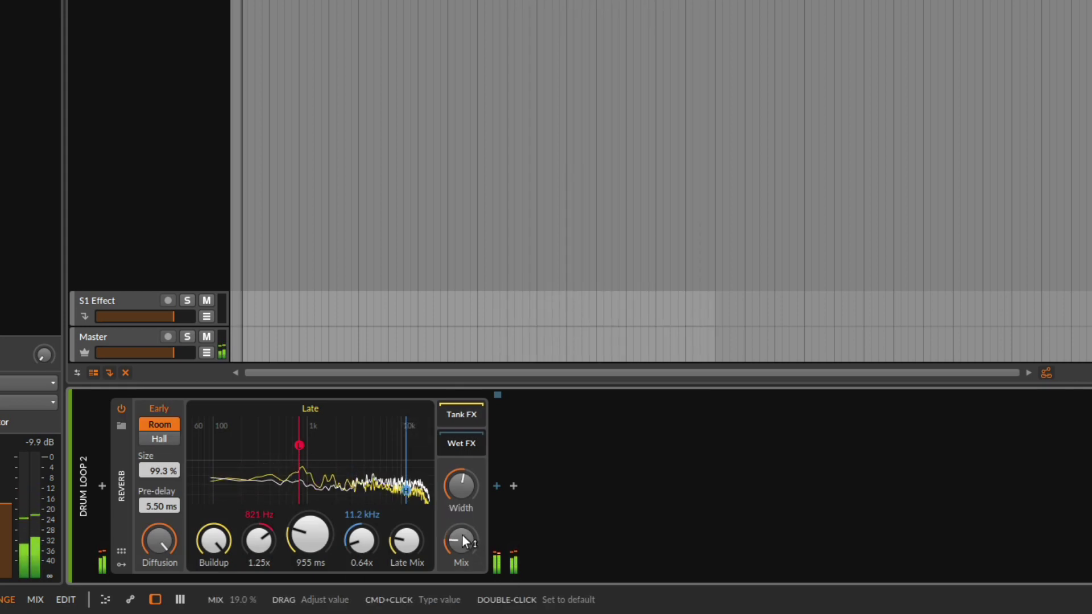